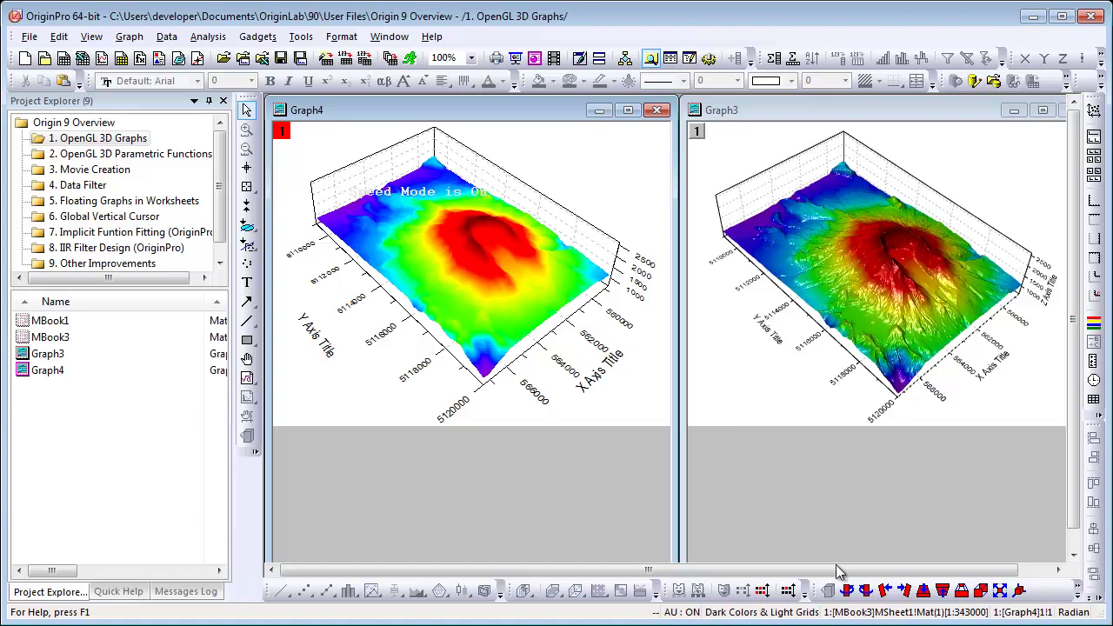
Rotate Graph4's surface counterclockwise three times and tilt Graph3's surface toward a side view.
click(847, 591)
click(847, 591)
click(847, 591)
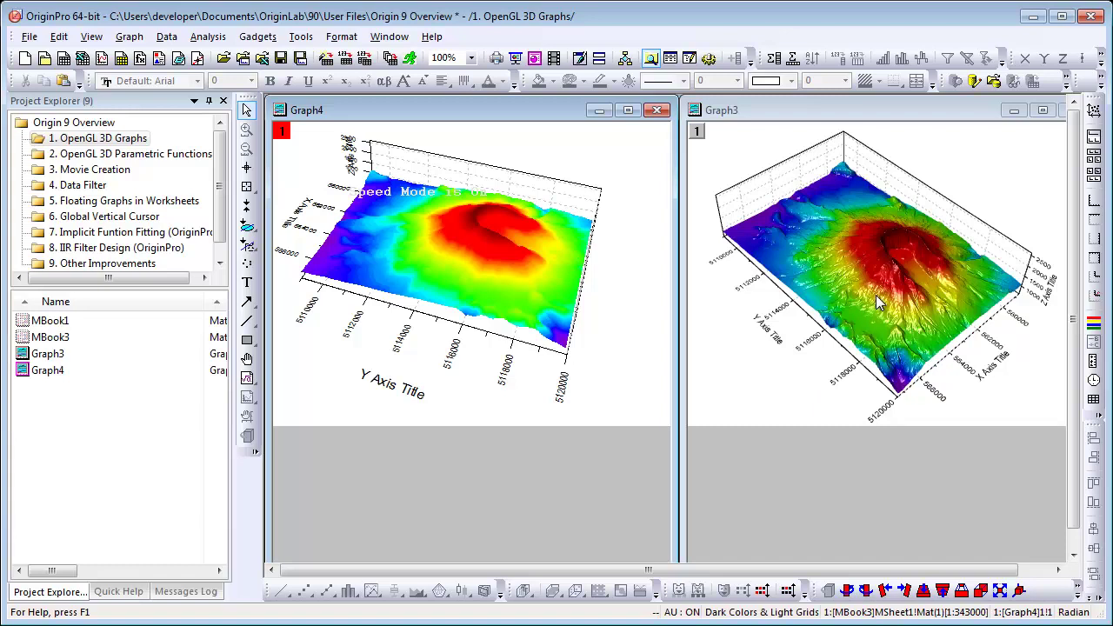
drag(878, 301, 841, 292)
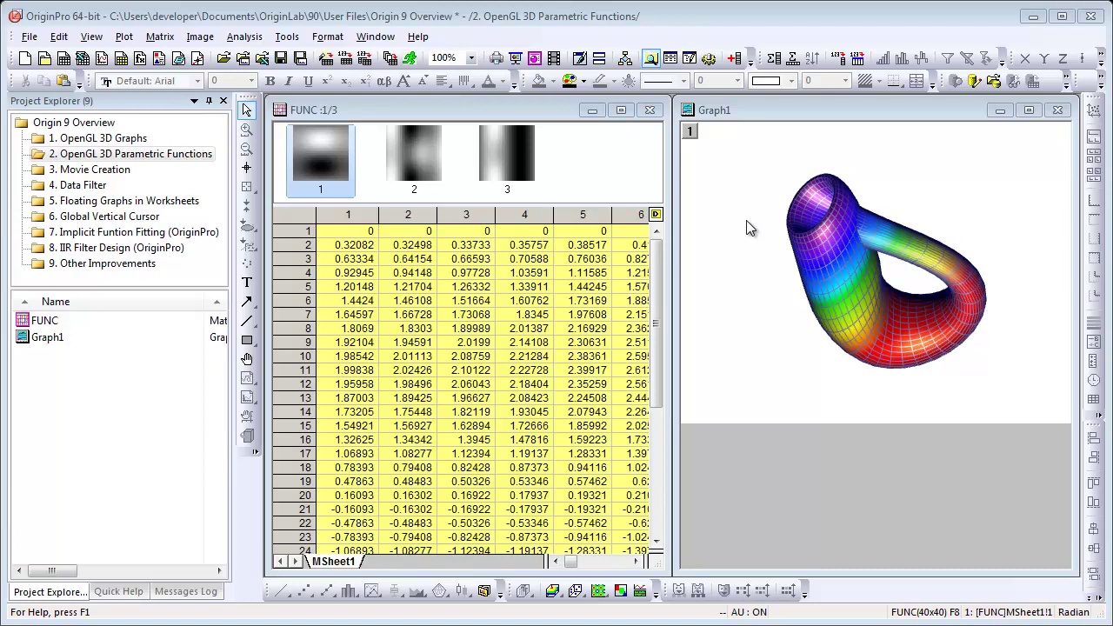
Activate Graph1 and rotate its parametric tube so the loop stands upright, open end forward.
click(820, 251)
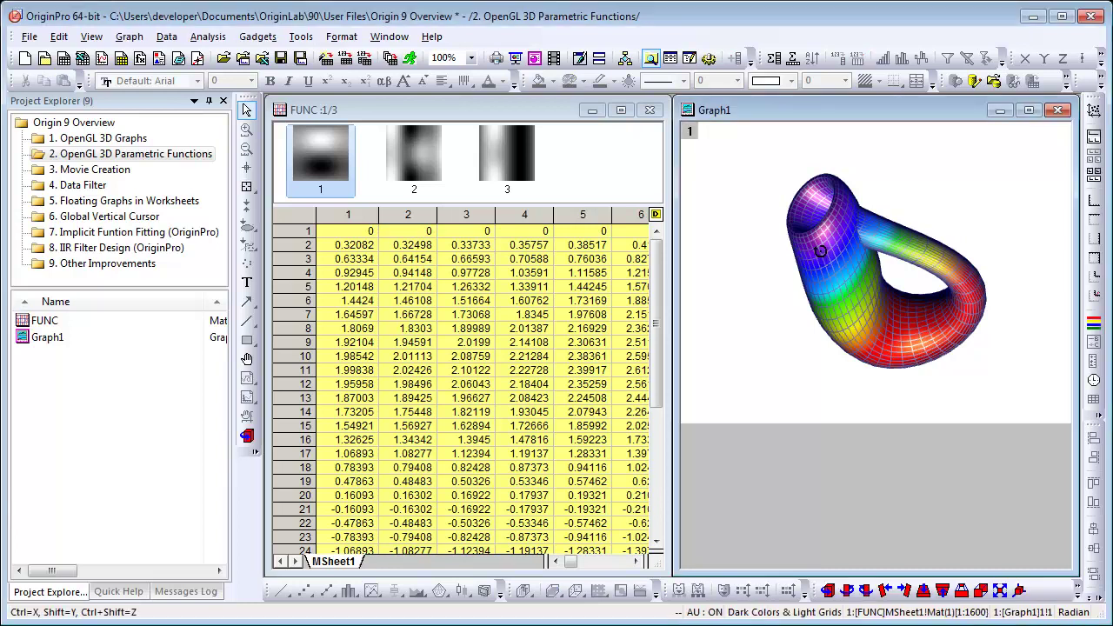
drag(820, 251, 837, 385)
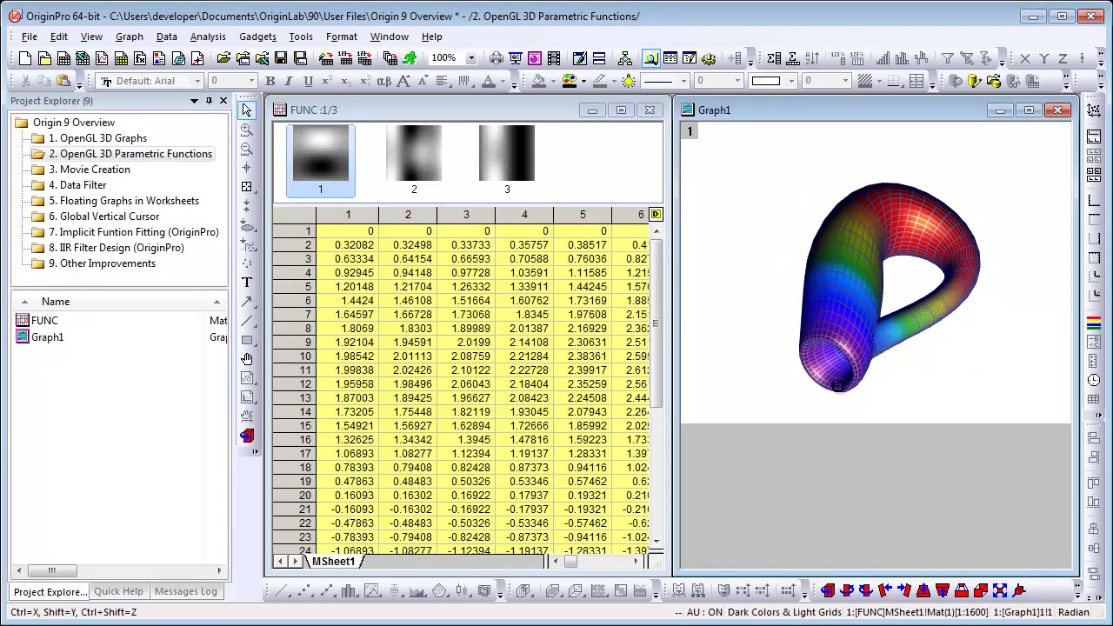
Open Plot Details for Graph1's 3D surface and move the dialog up and right.
click(856, 320)
double_click(856, 320)
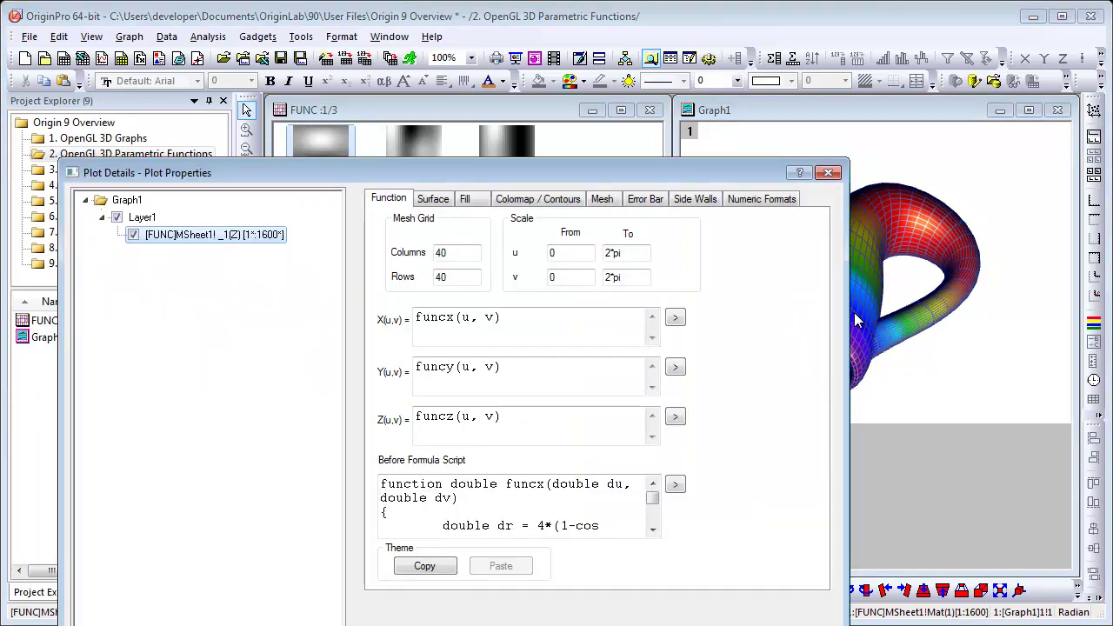
drag(766, 174, 823, 89)
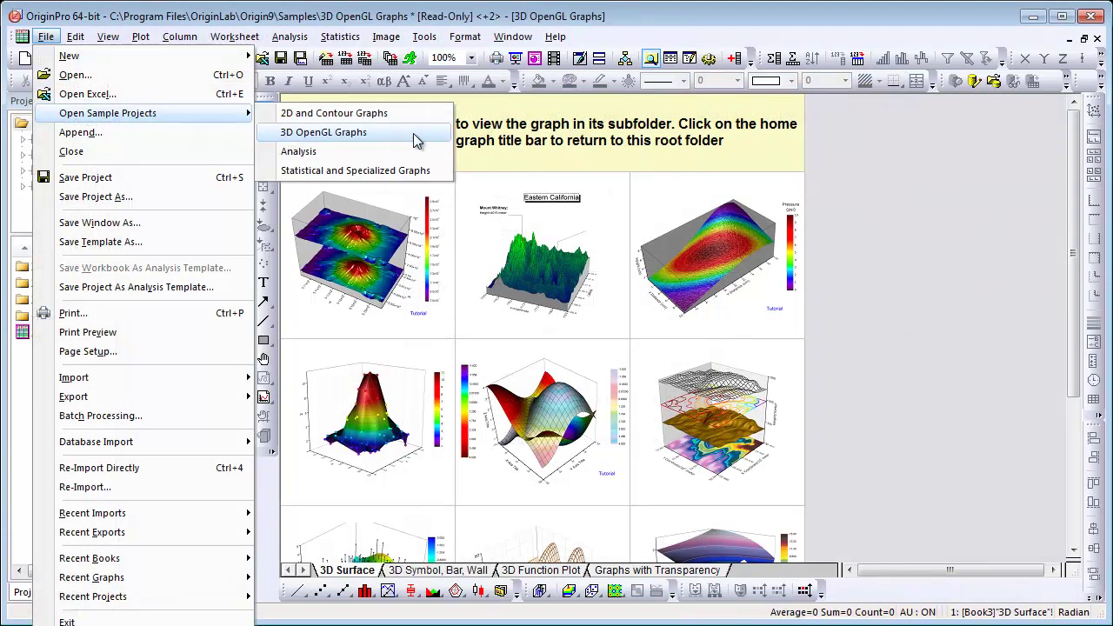
Browse the 3D Function Plot, 3D Symbol/Bar/Wall and Graphs with Transparency sample sheets.
click(817, 162)
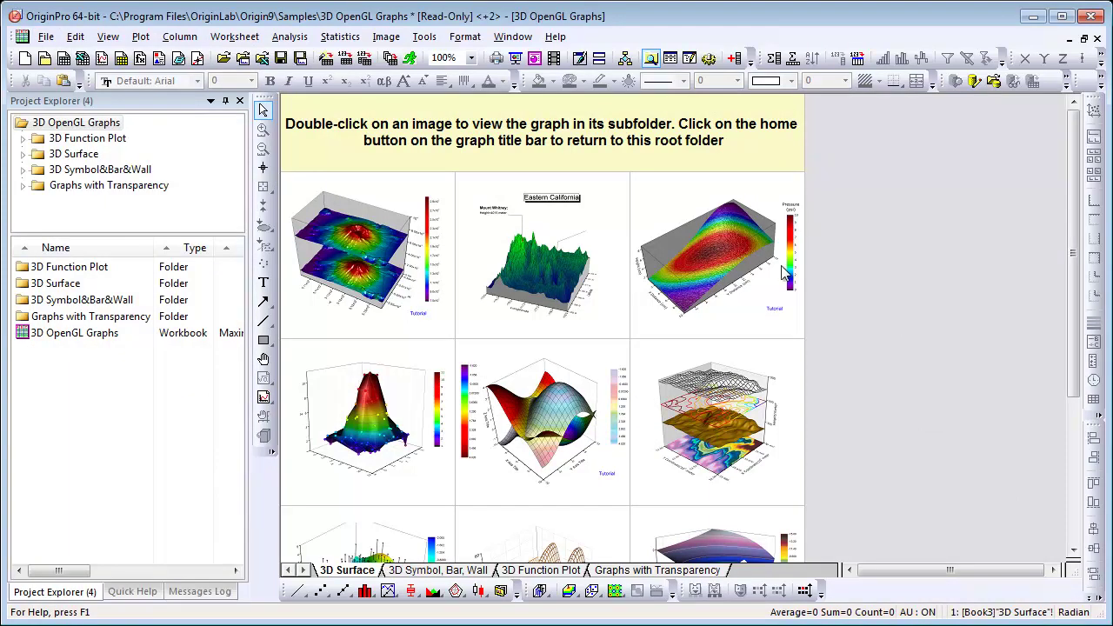
click(569, 570)
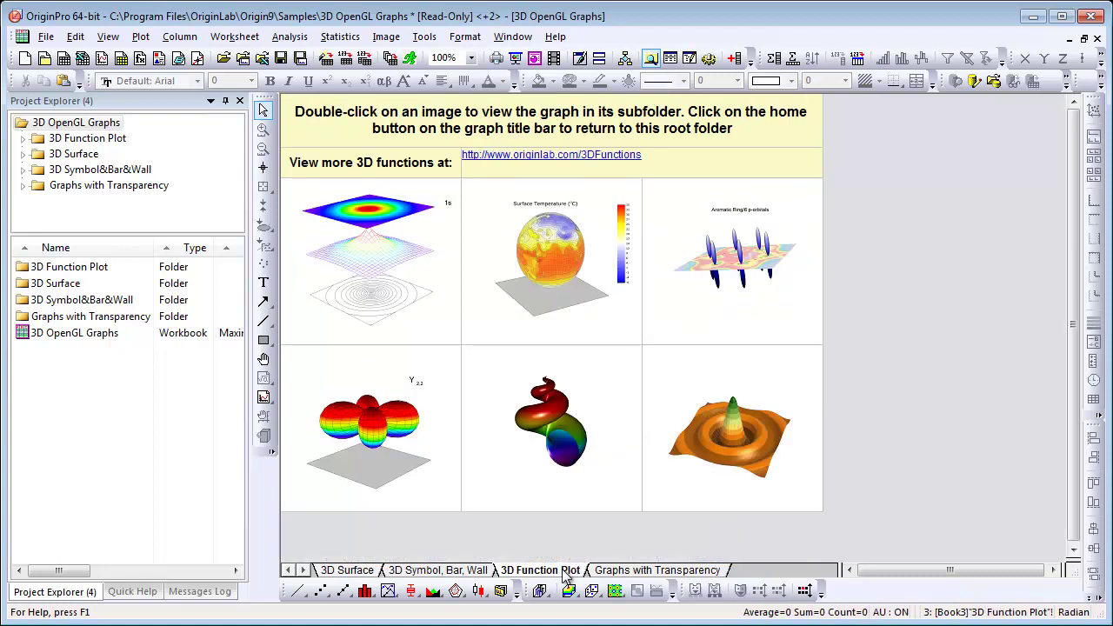
click(470, 572)
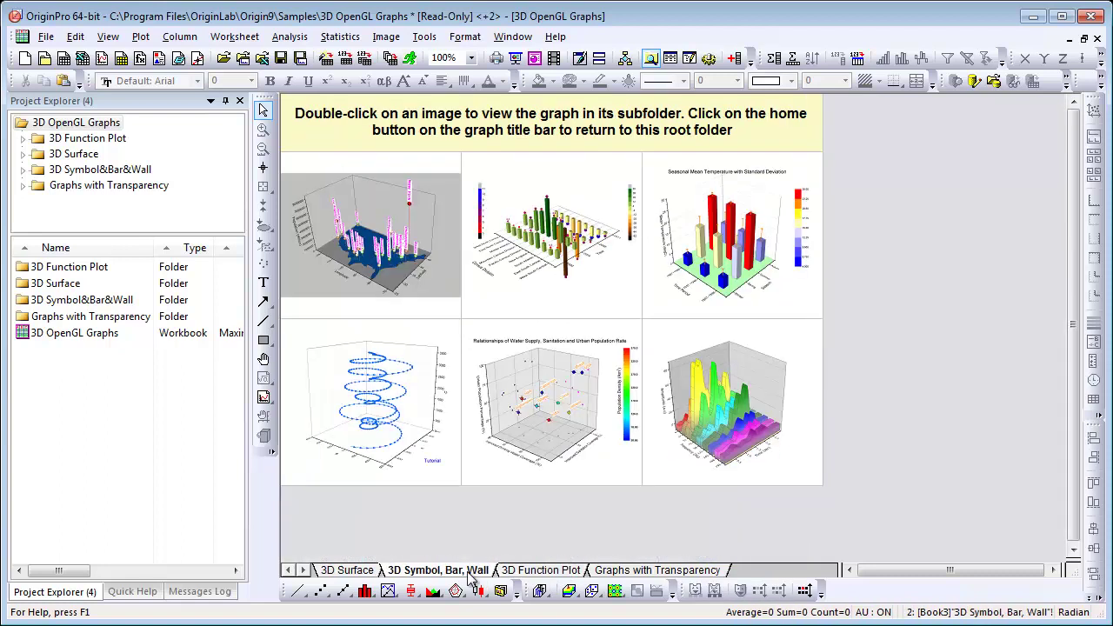
click(613, 574)
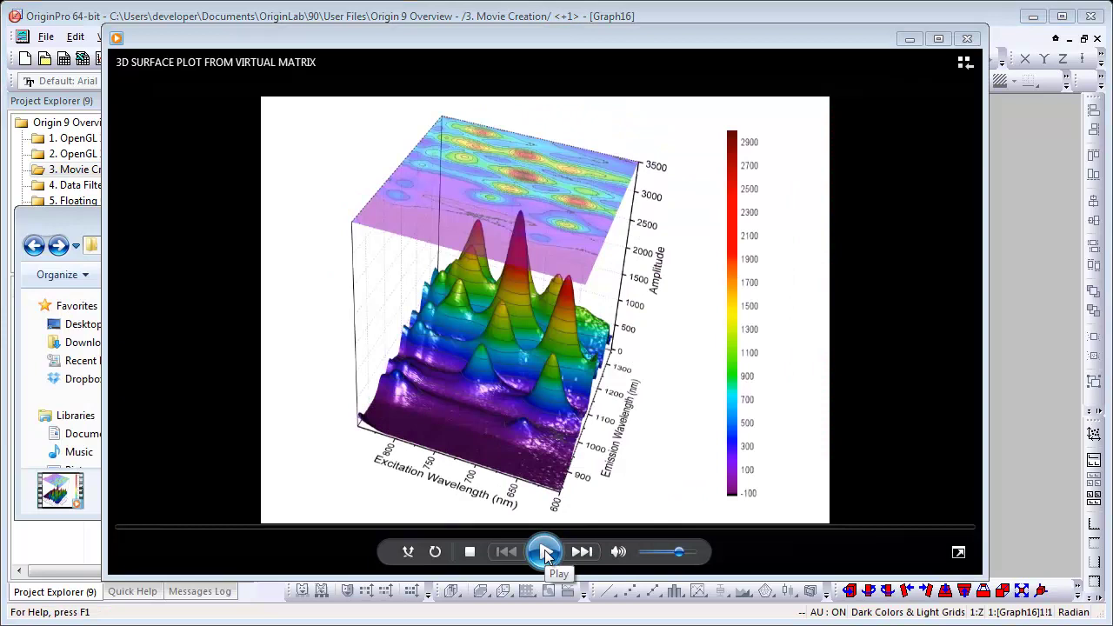
Play the '3D Surface Plot from Virtual Matrix' rotating surface movie.
click(545, 553)
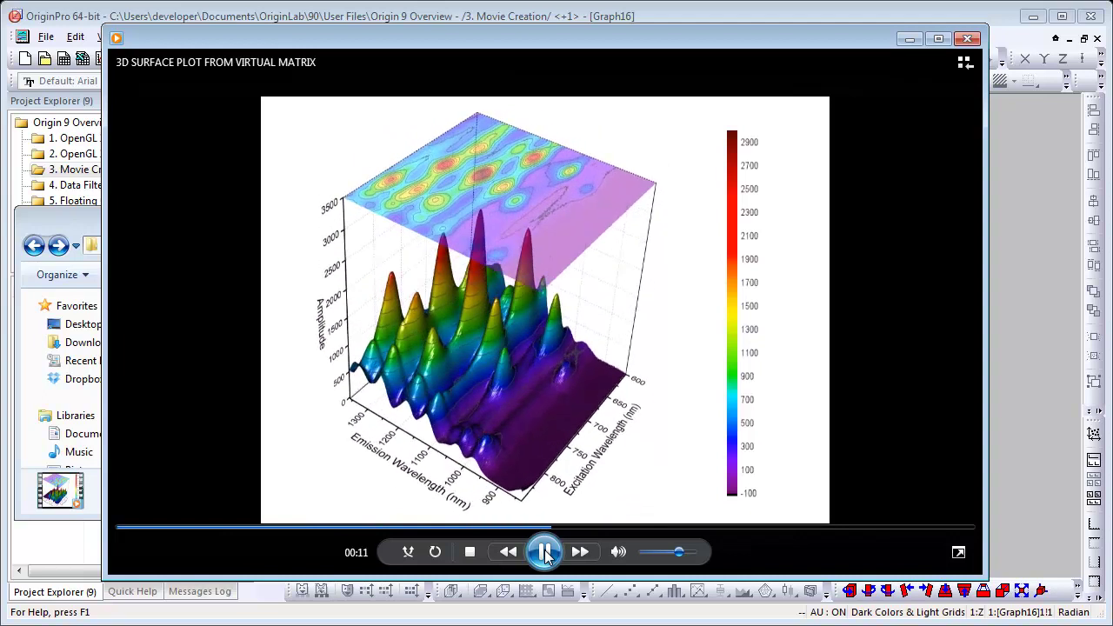
Pause the surface movie, skip to the next one and play the temperature map movie.
click(545, 552)
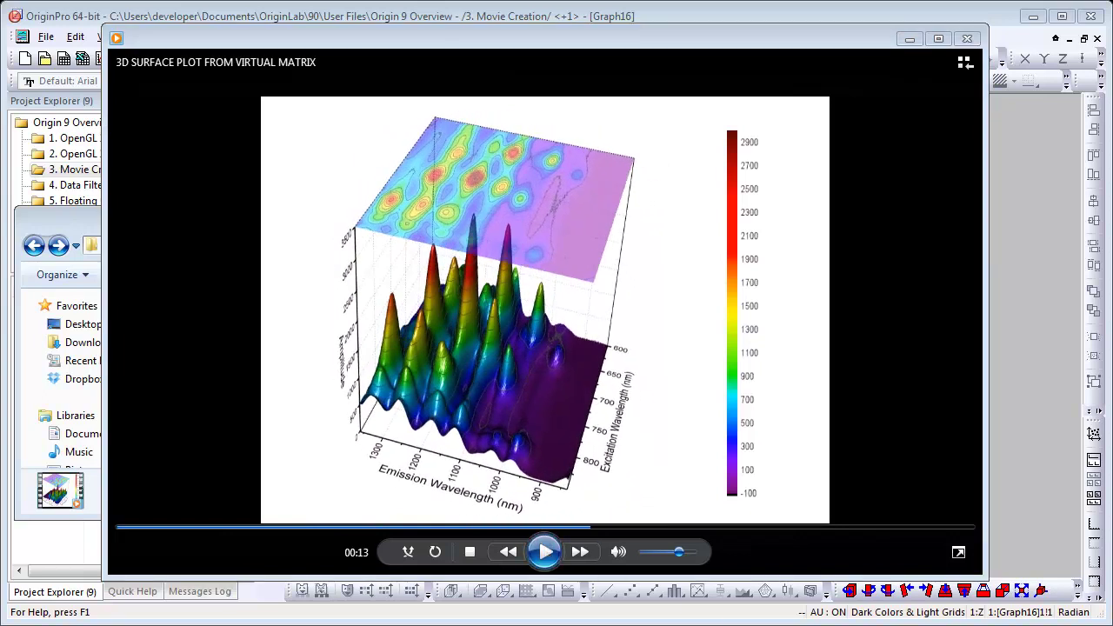
click(580, 552)
click(489, 537)
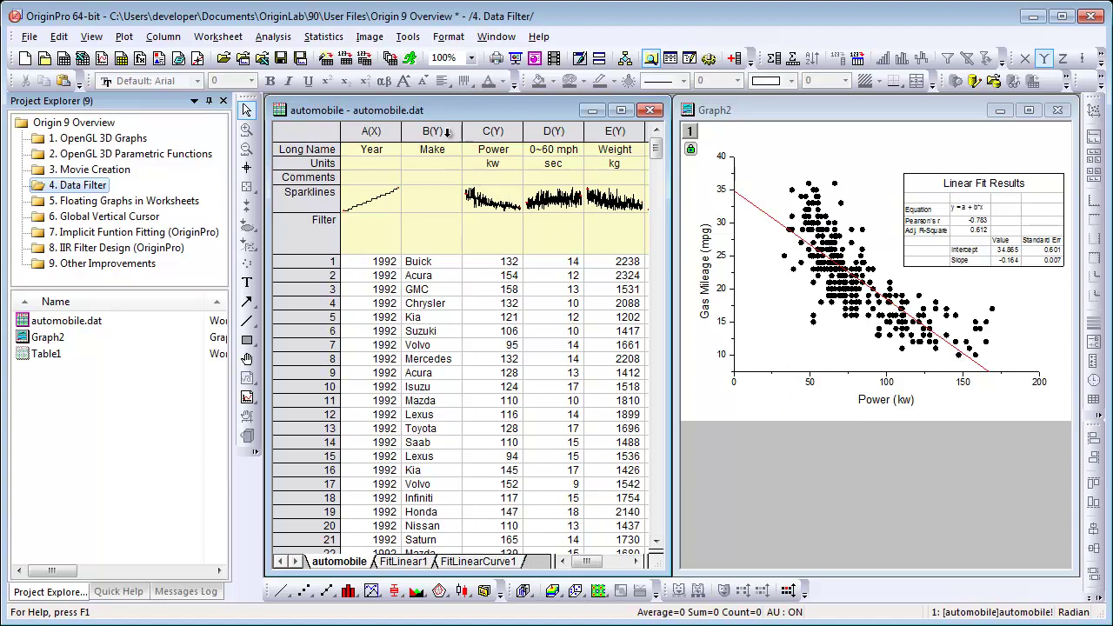
Add a data filter on the Make column that keeps only Honda rows.
click(446, 132)
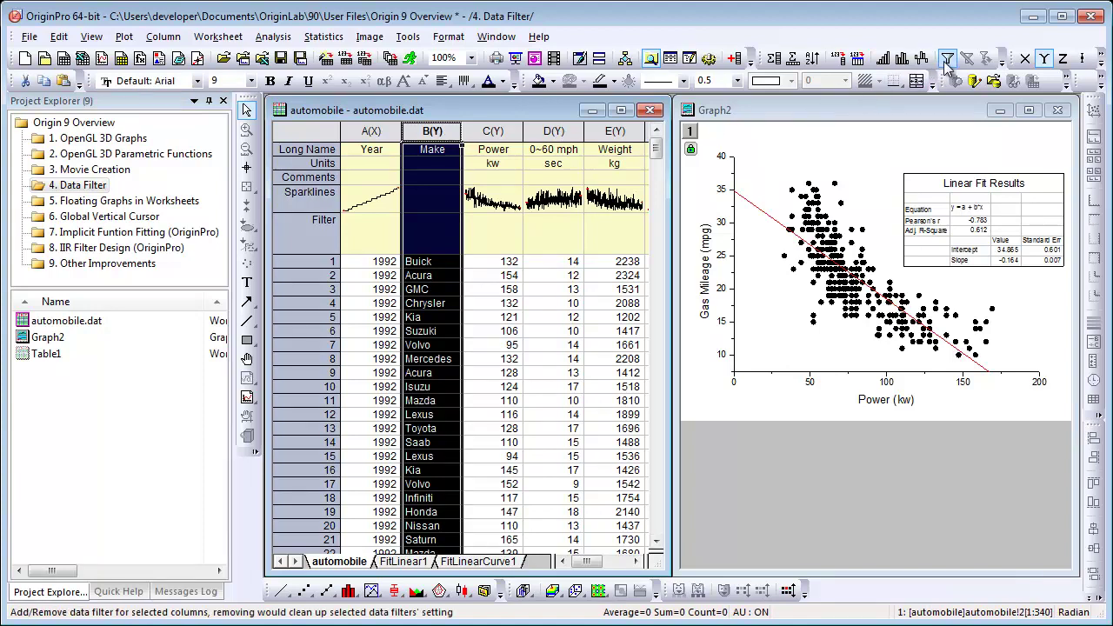
click(948, 63)
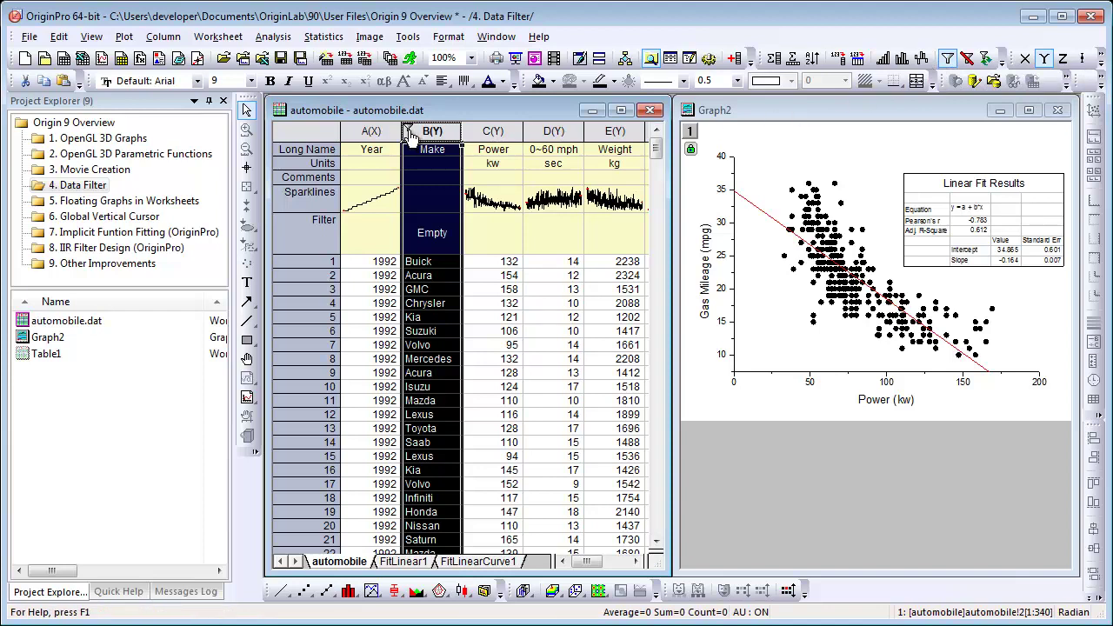
click(408, 131)
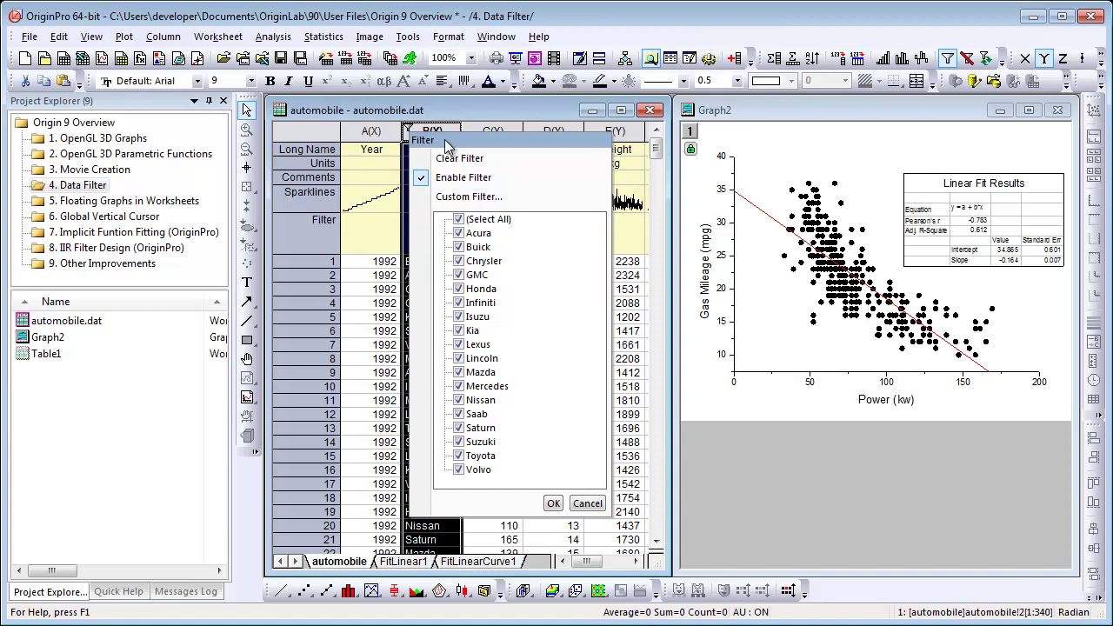
click(500, 223)
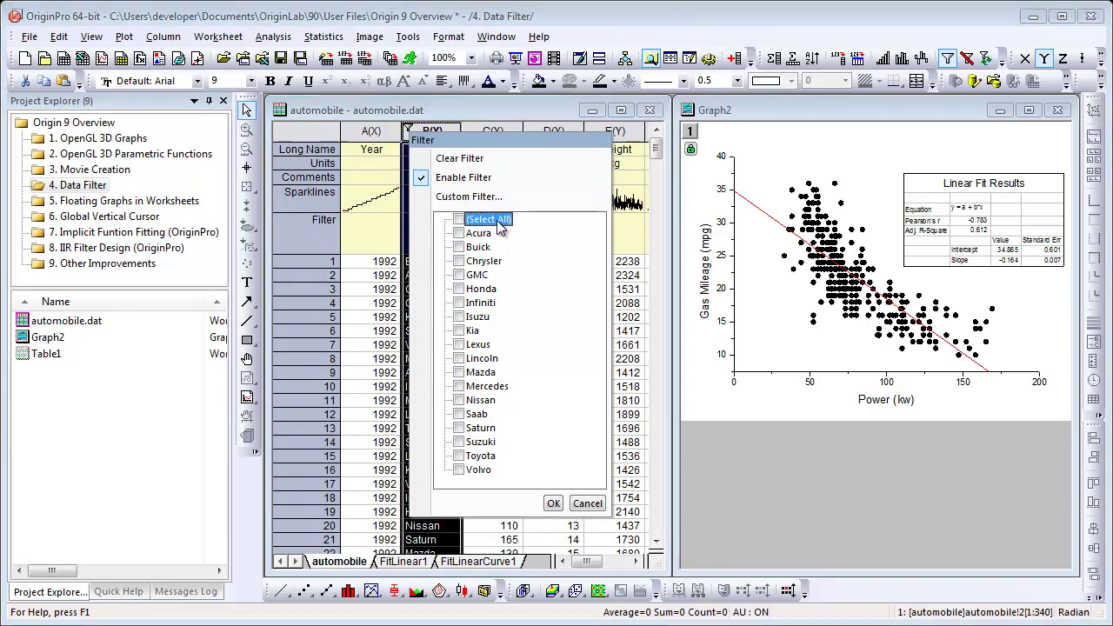
click(459, 288)
click(554, 504)
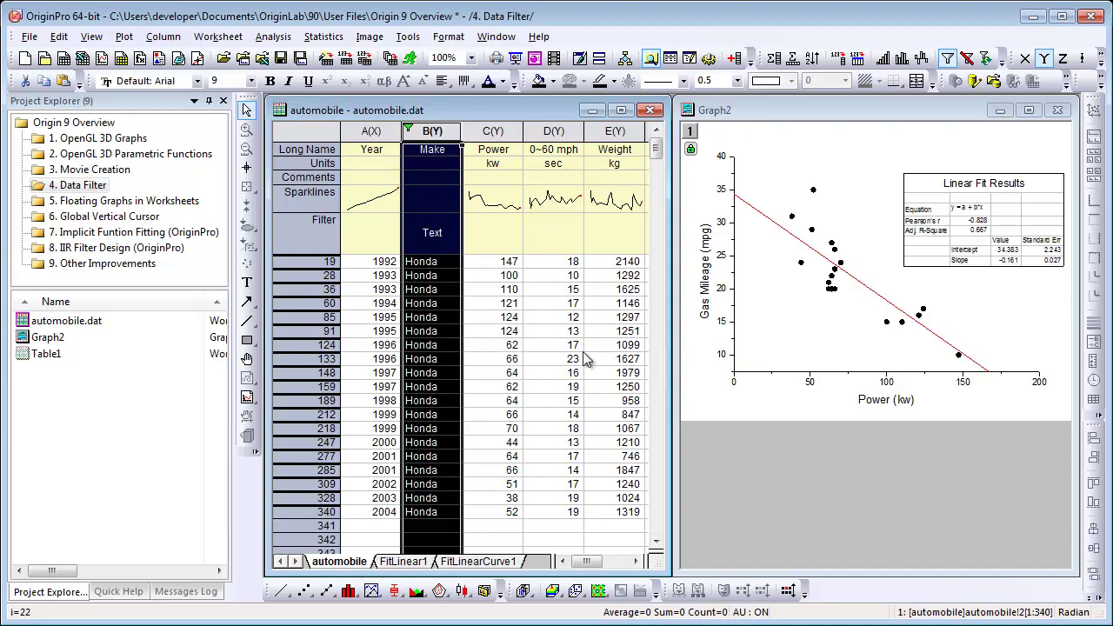
Filter the Year column to values greater than 1996, then open the Floating Graphs in Worksheets folder.
click(371, 132)
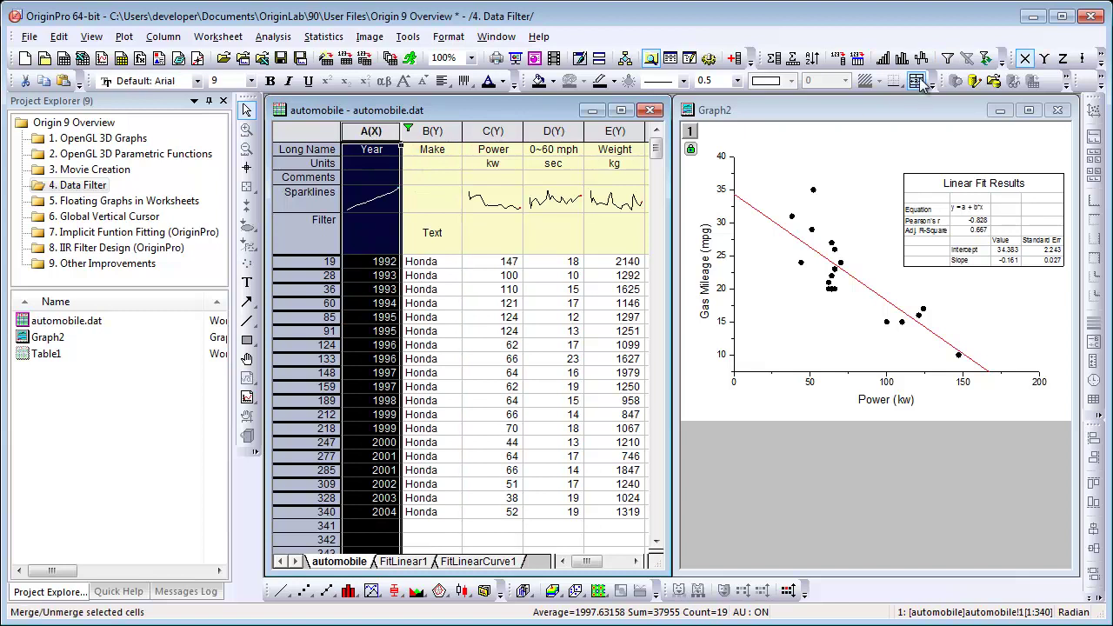
click(949, 60)
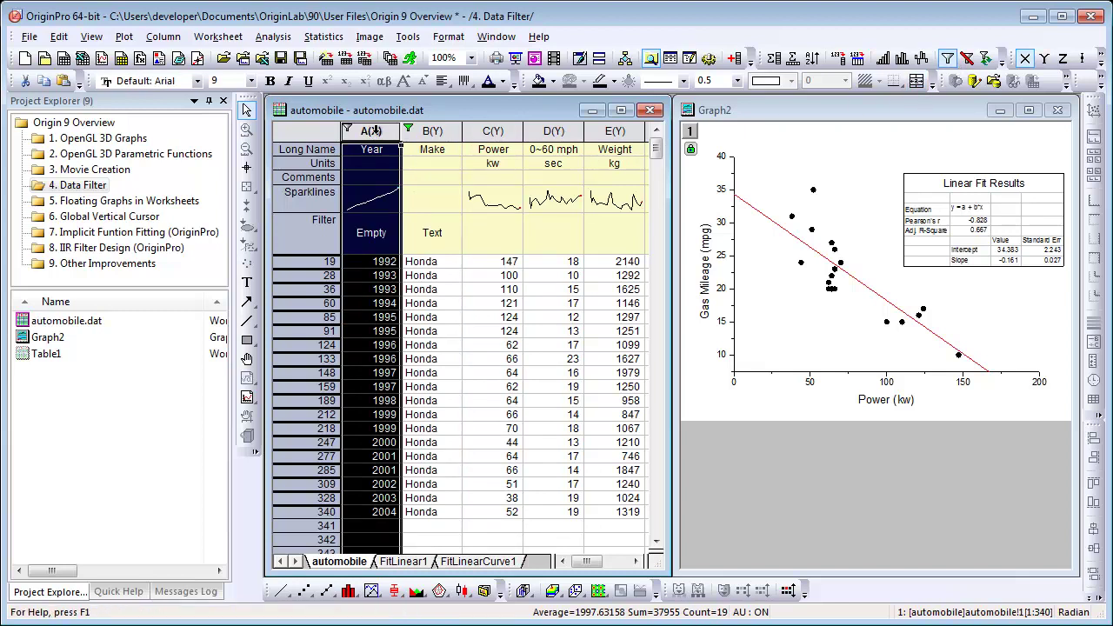
click(346, 133)
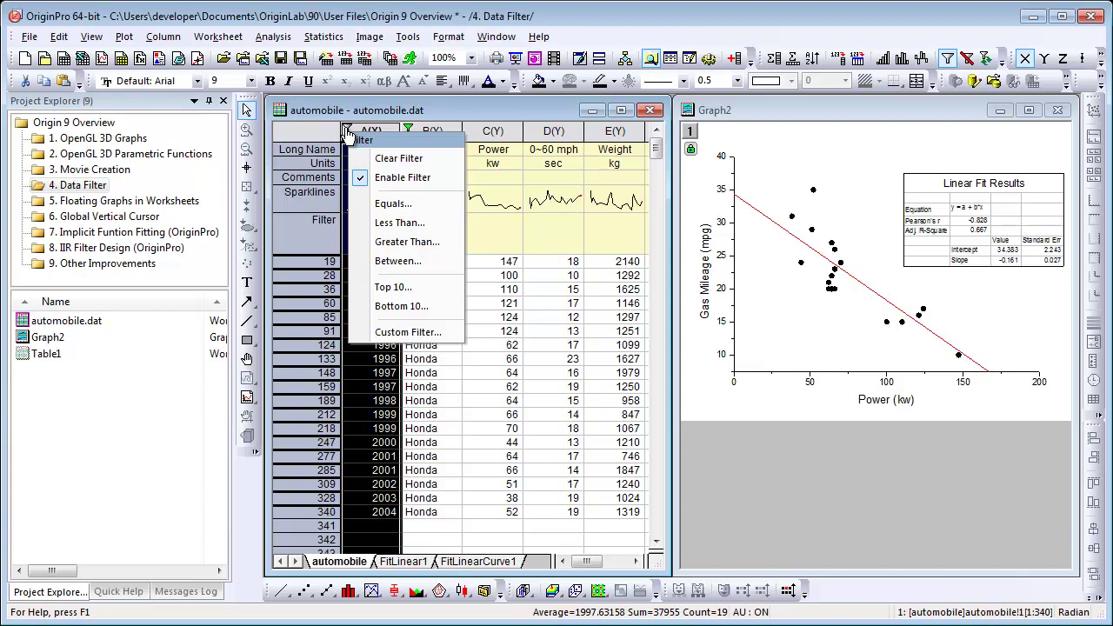
click(433, 242)
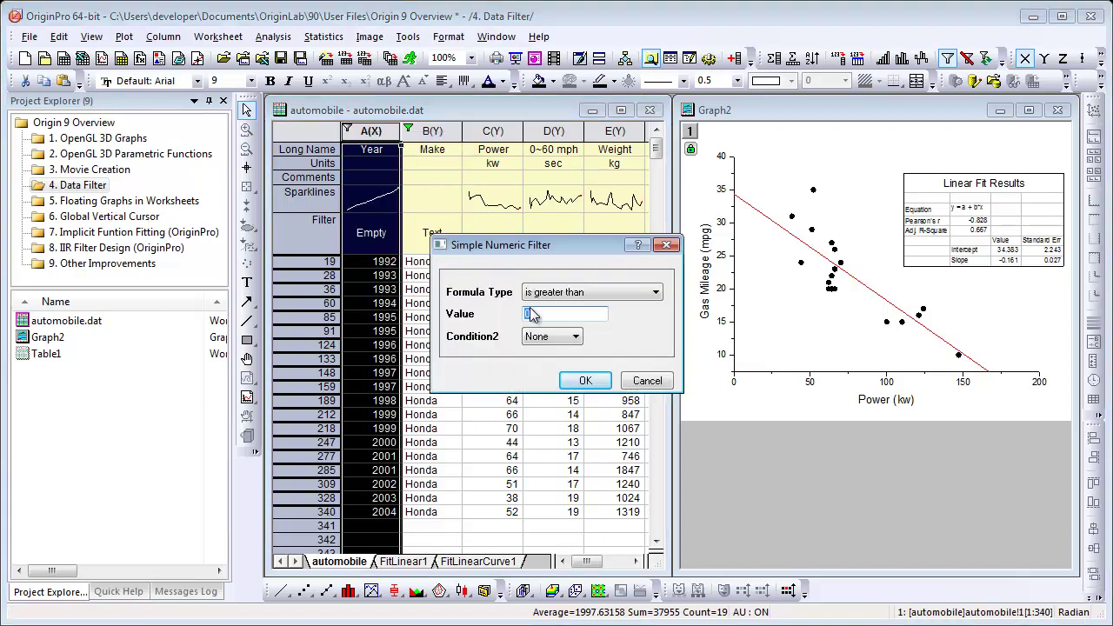
text(1996)
click(581, 383)
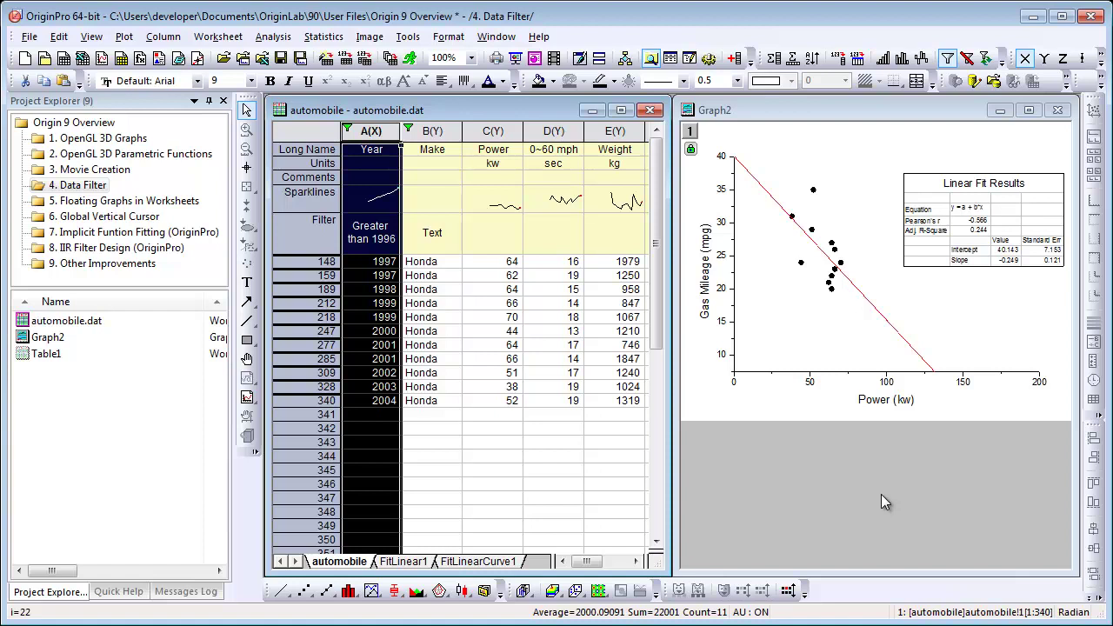
click(197, 206)
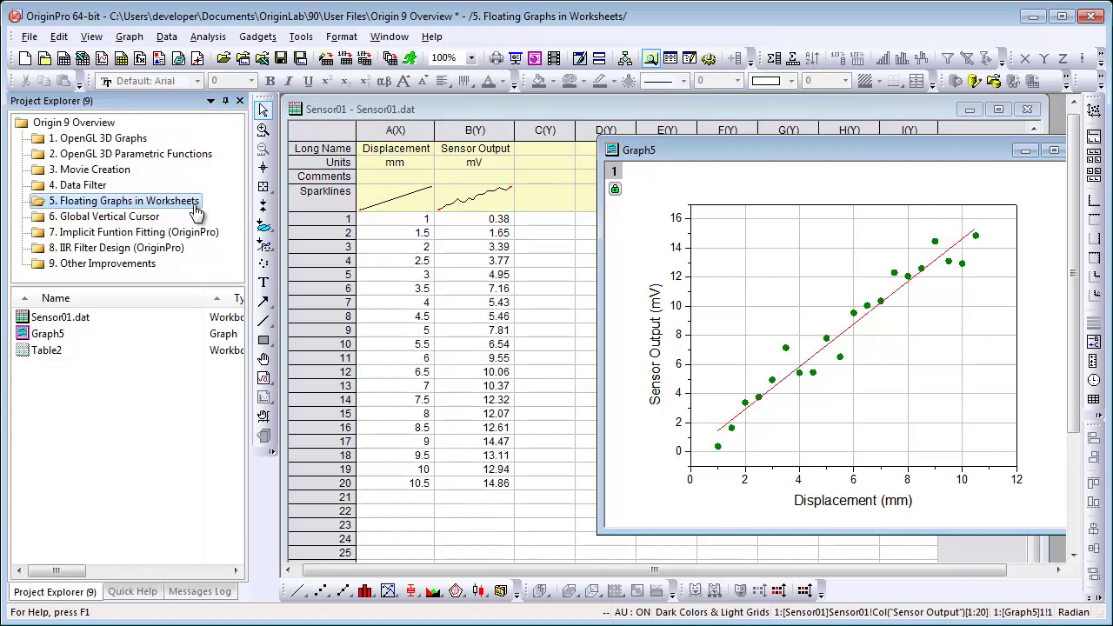
Maximize the Sensor01 workbook and view its FitLinear1 report sheet.
click(442, 110)
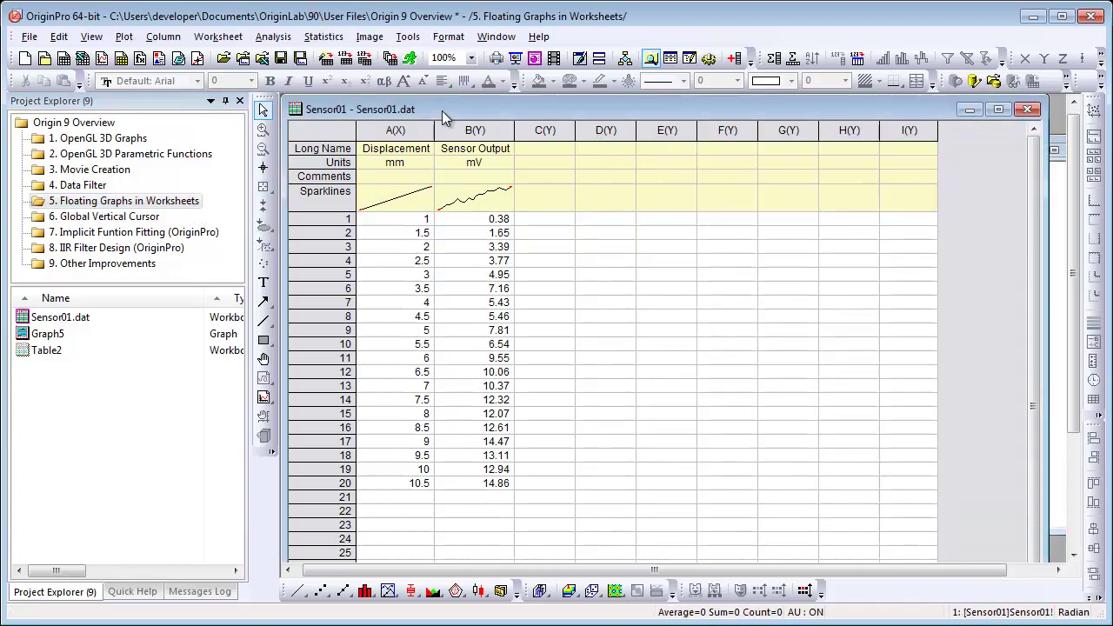
double_click(441, 111)
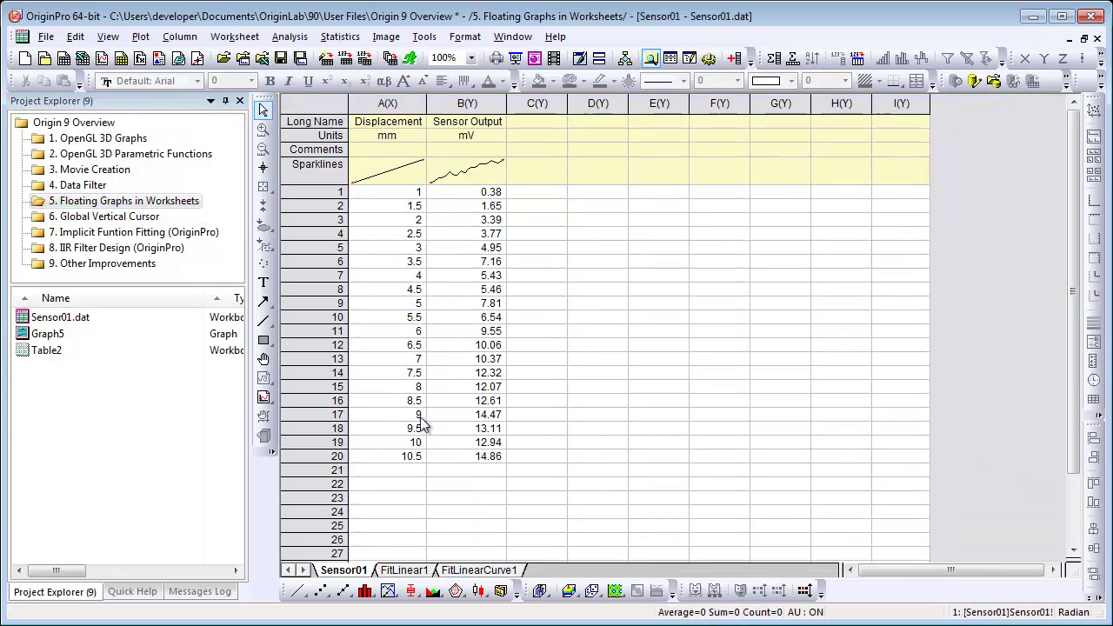
click(405, 570)
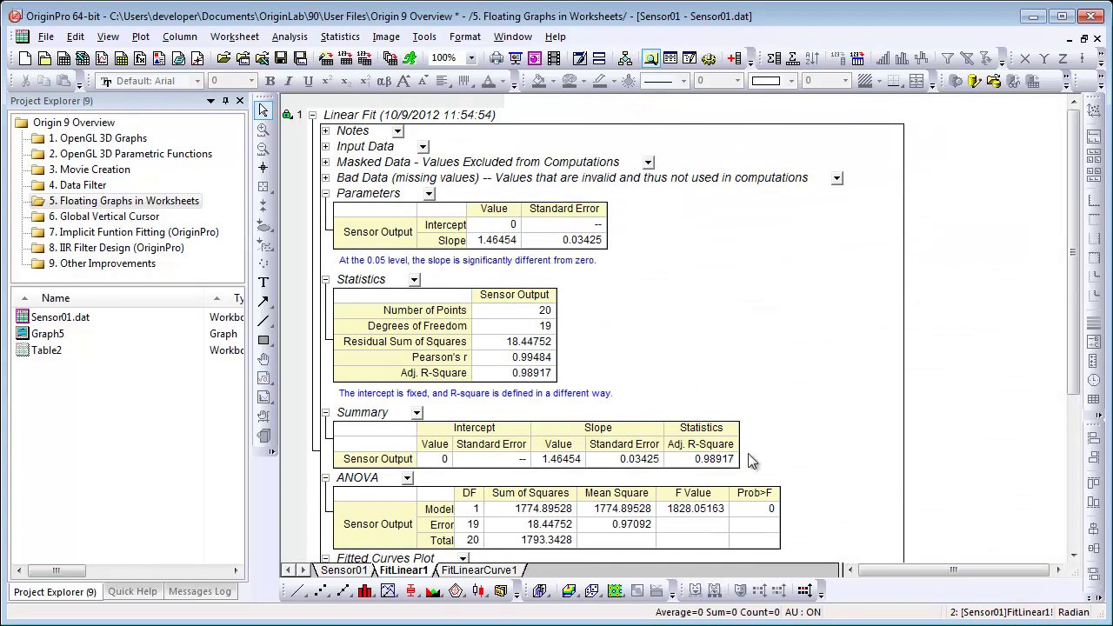
scroll(941, 398, down, 3)
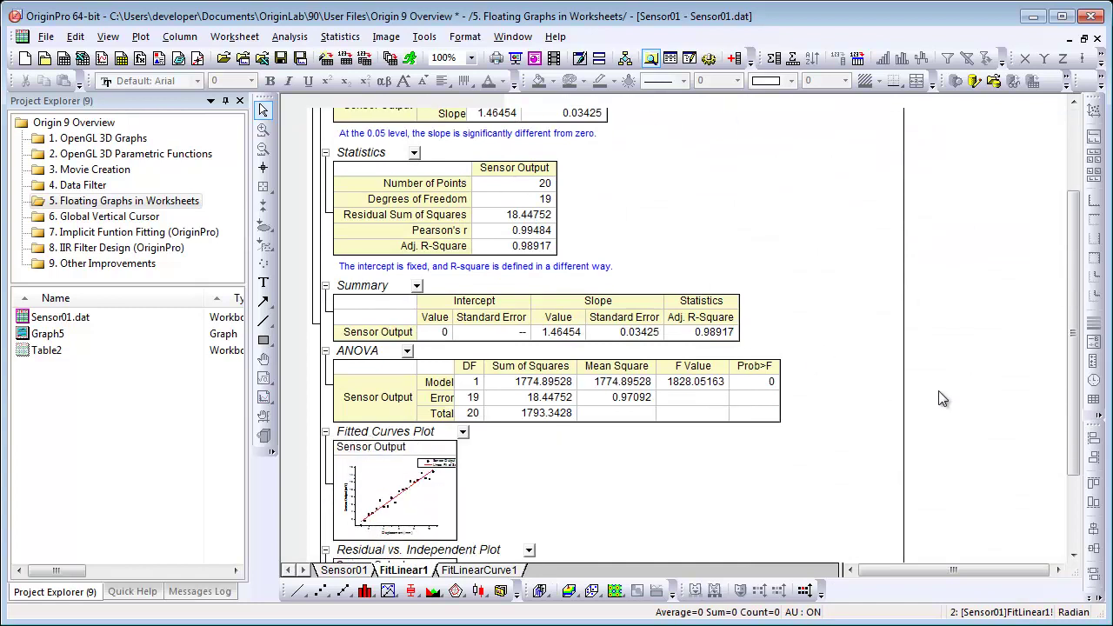
scroll(942, 398, up, 3)
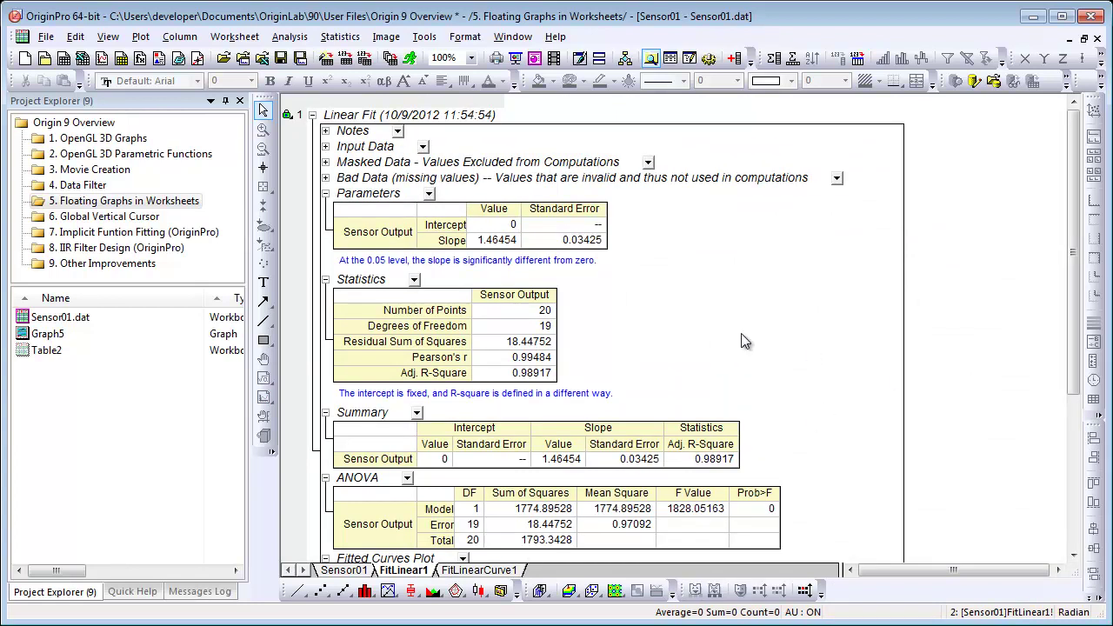
Copy the report's Parameters table with intercept and slope values.
click(388, 193)
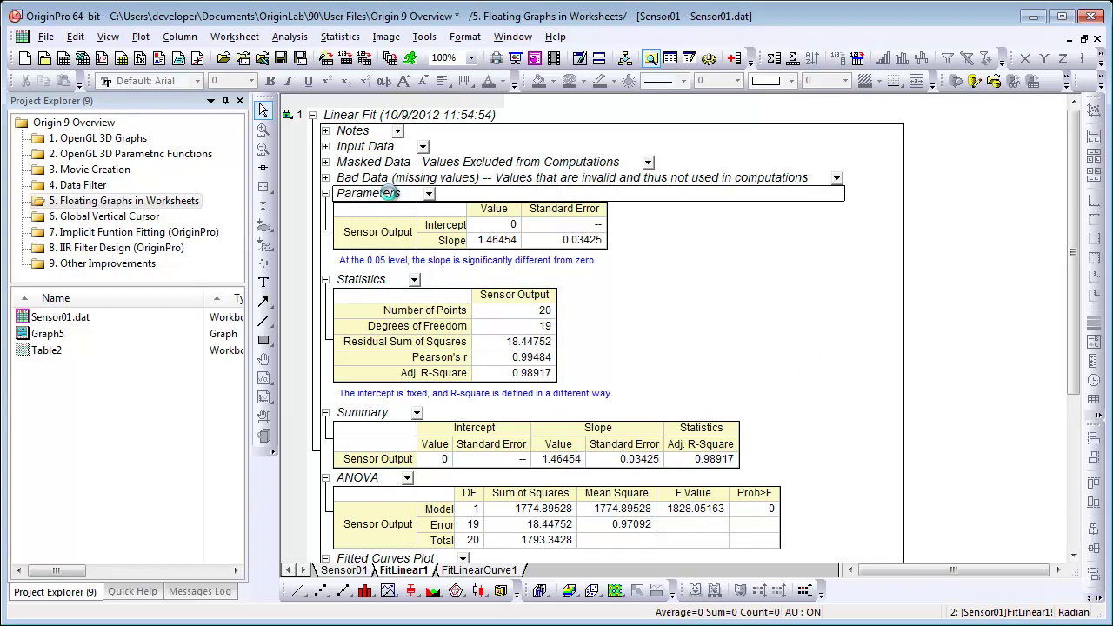
right_click(388, 193)
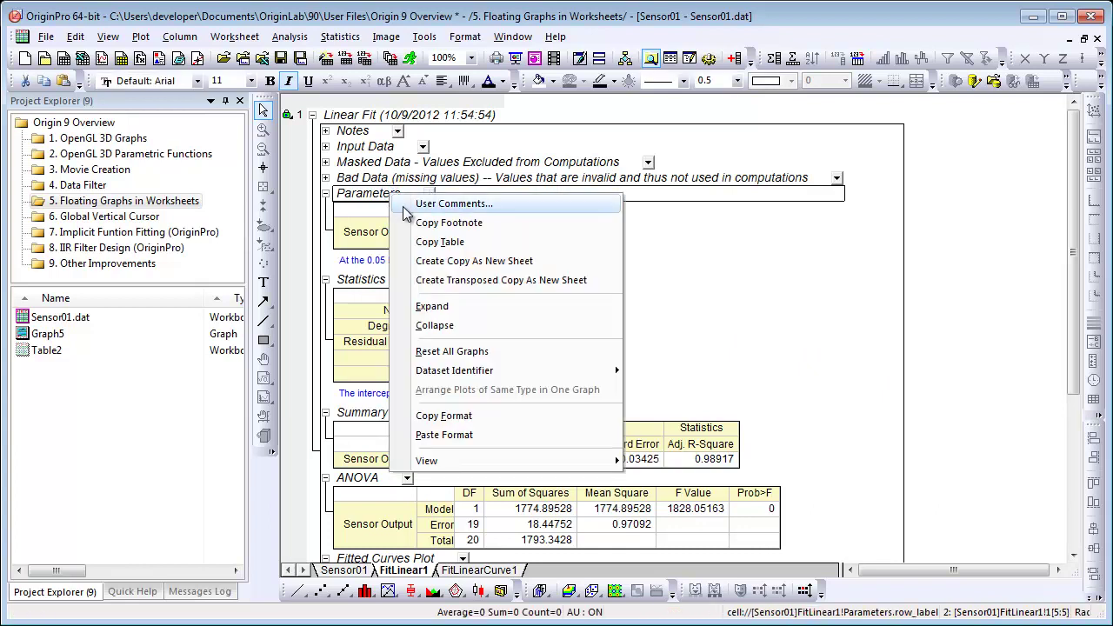
click(435, 244)
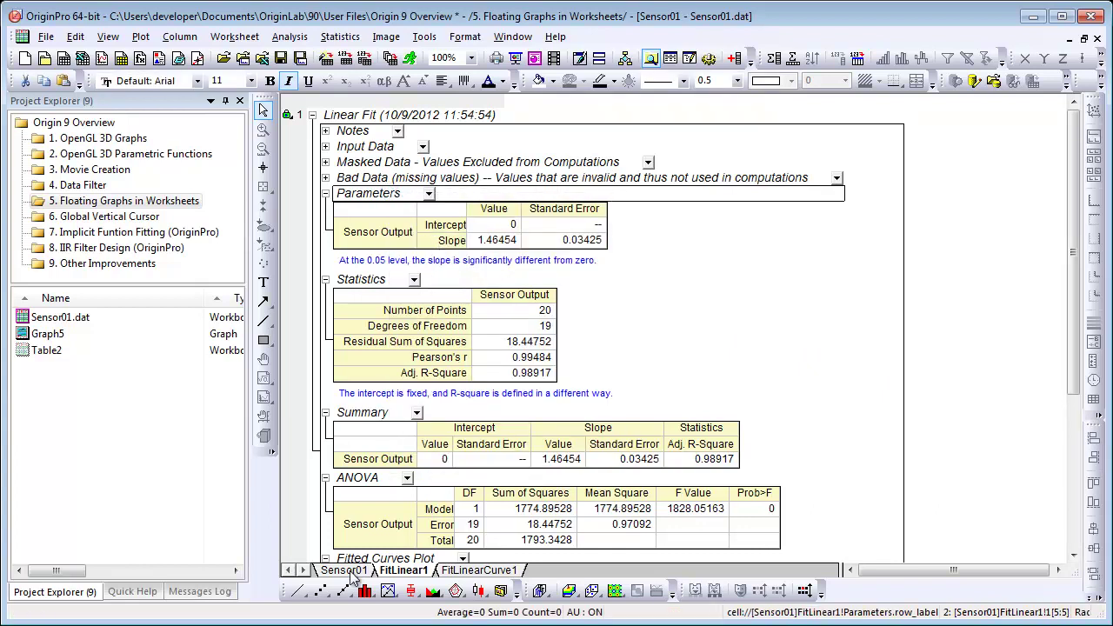
Paste-link the Parameters table into cell E1 of the Sensor01 data sheet.
click(348, 571)
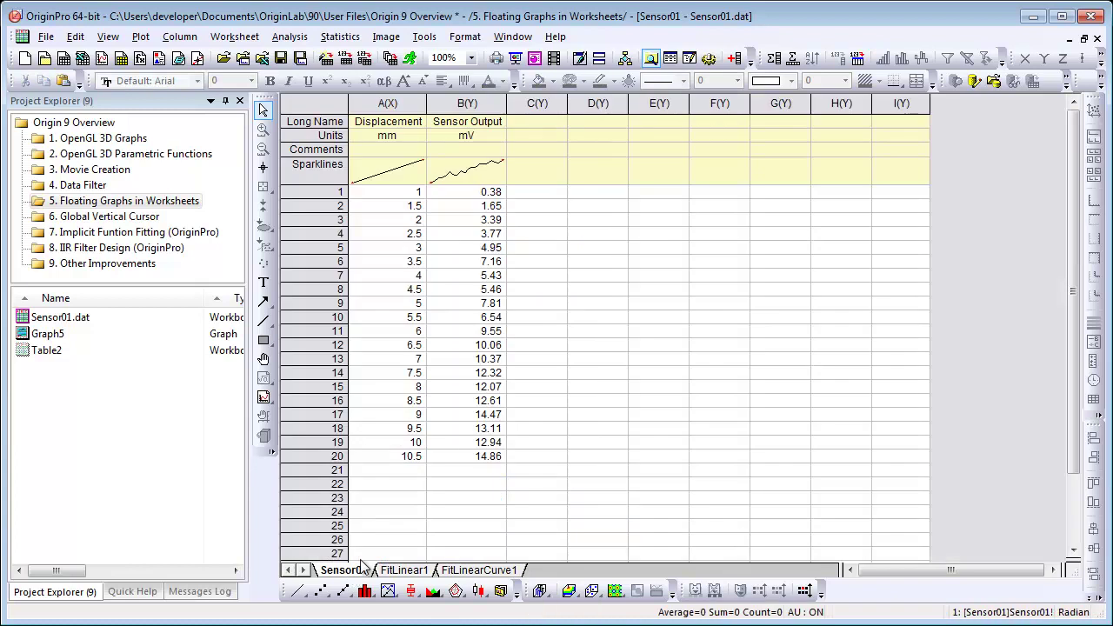
click(650, 196)
right_click(652, 198)
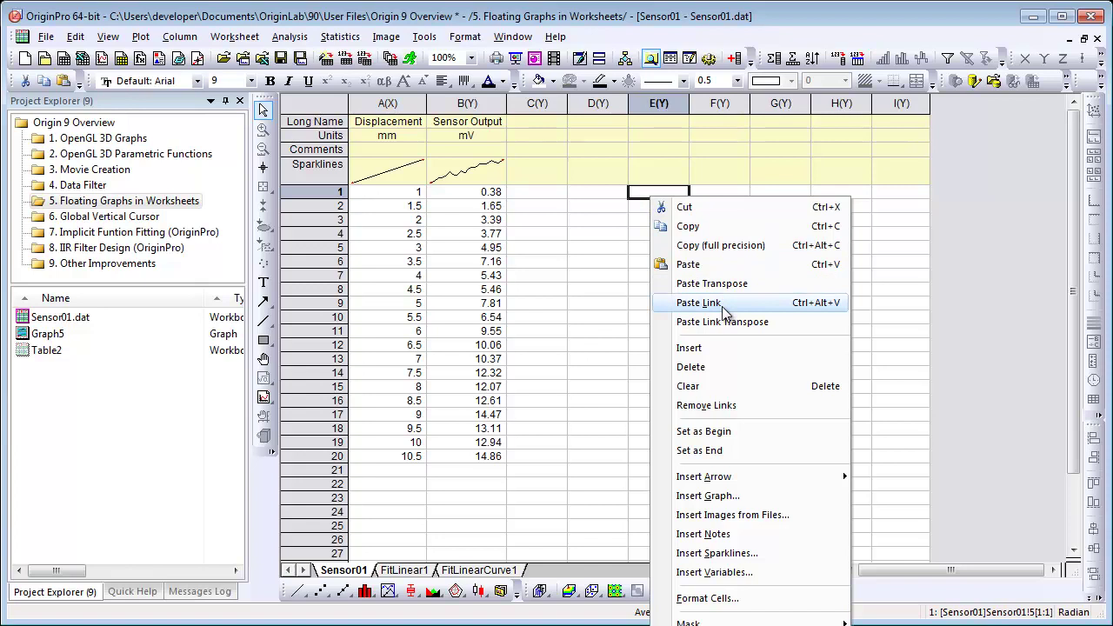
click(698, 301)
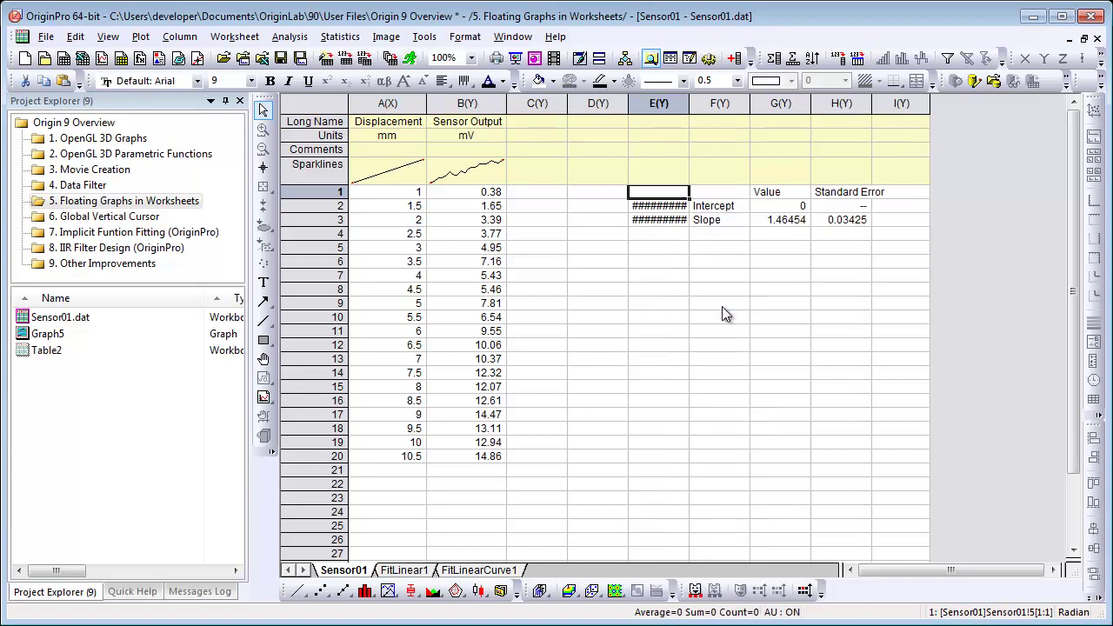
Widen columns E and H so Sensor Output and Standard Error fit.
double_click(689, 106)
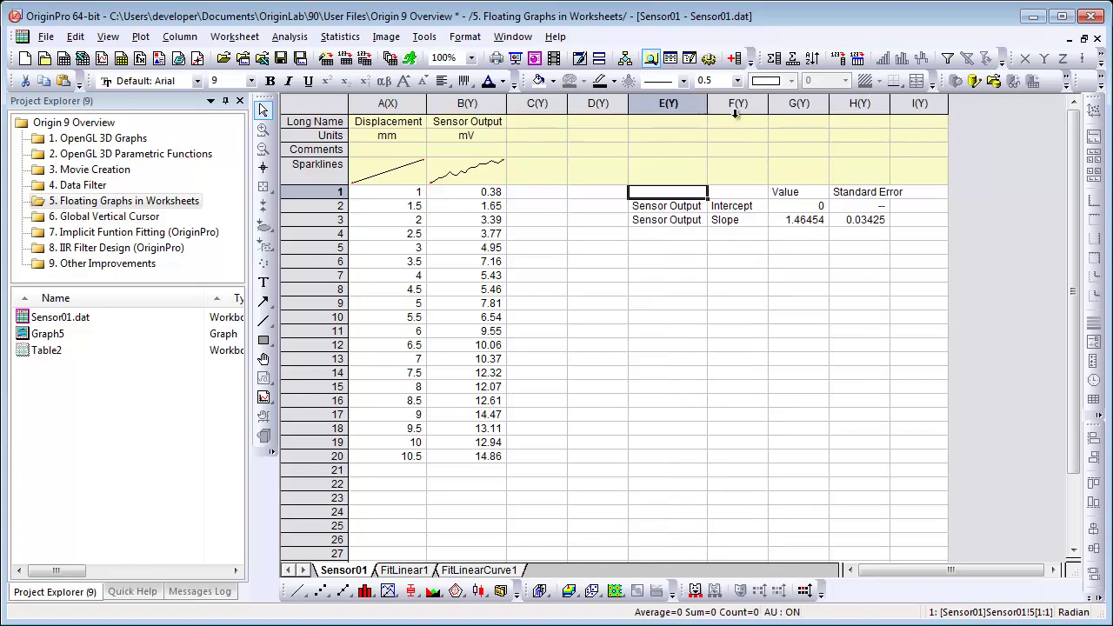
double_click(890, 104)
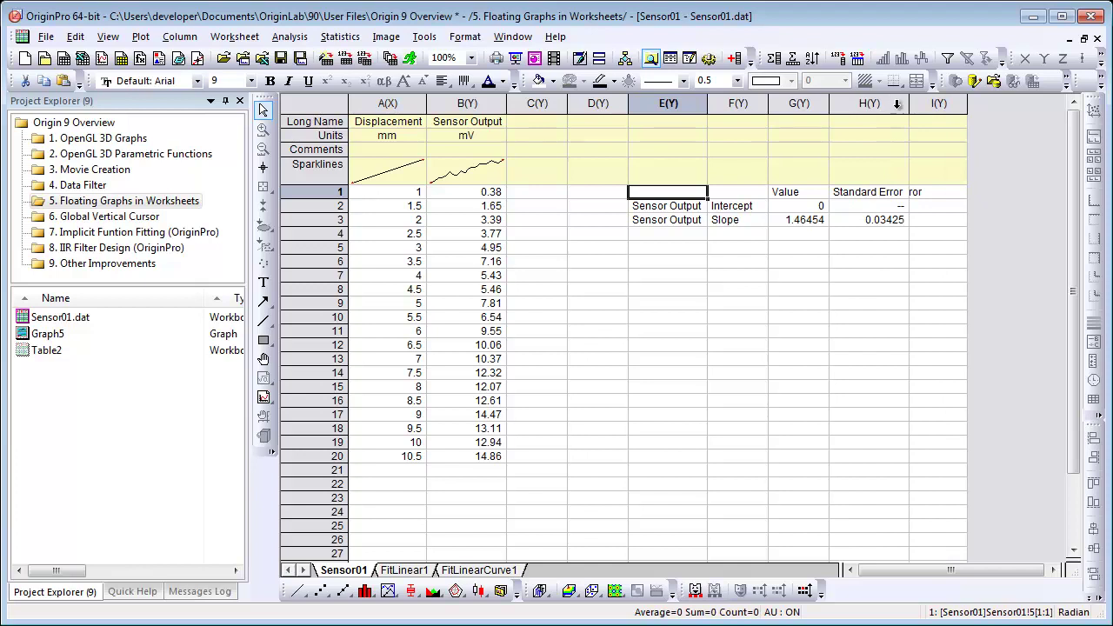
drag(909, 104, 926, 103)
Fill the pasted fit results in E1:H3 with yellow.
drag(699, 192, 896, 220)
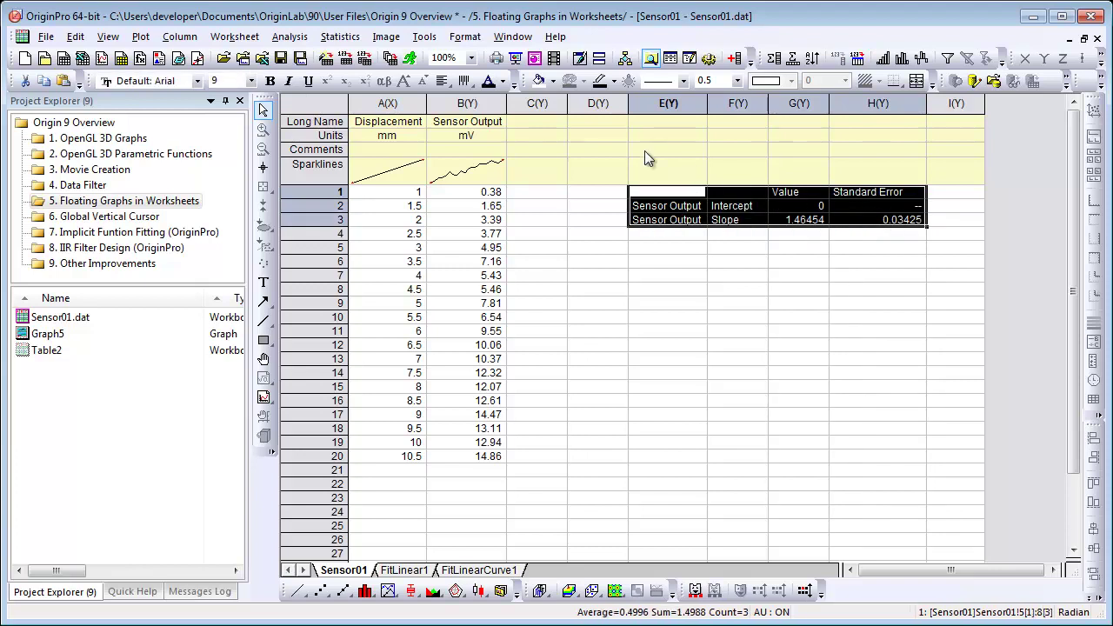
click(554, 83)
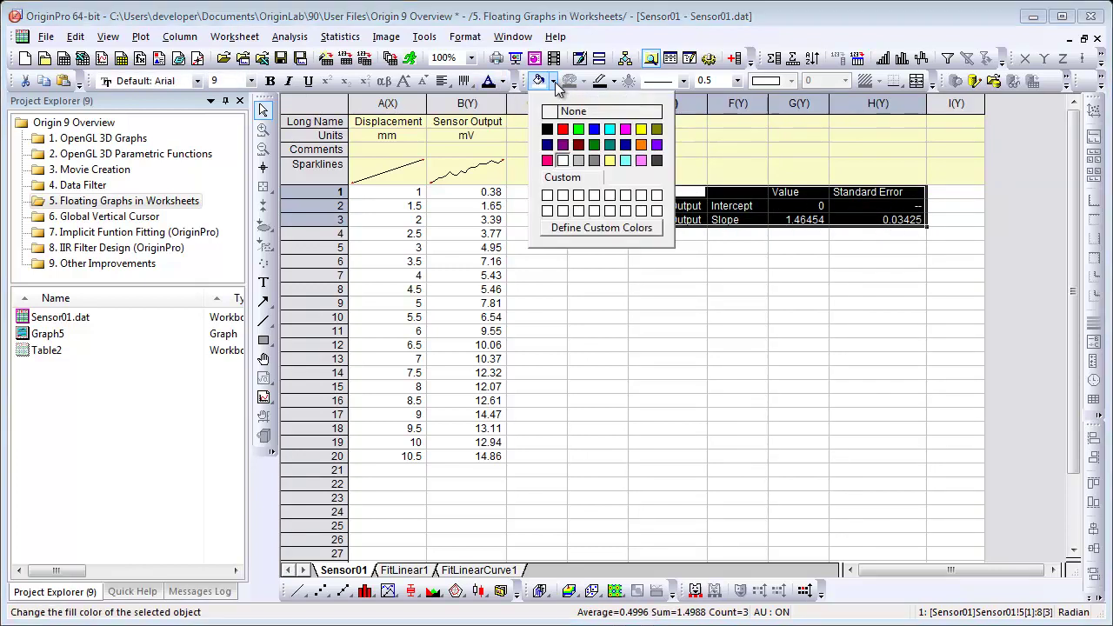
click(640, 129)
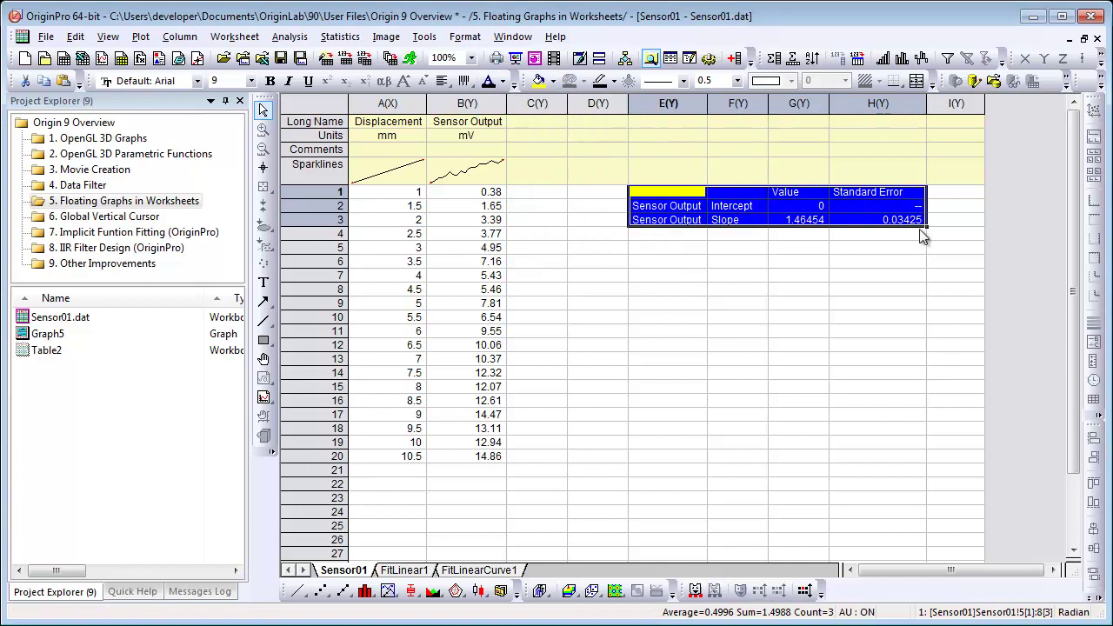
click(1003, 234)
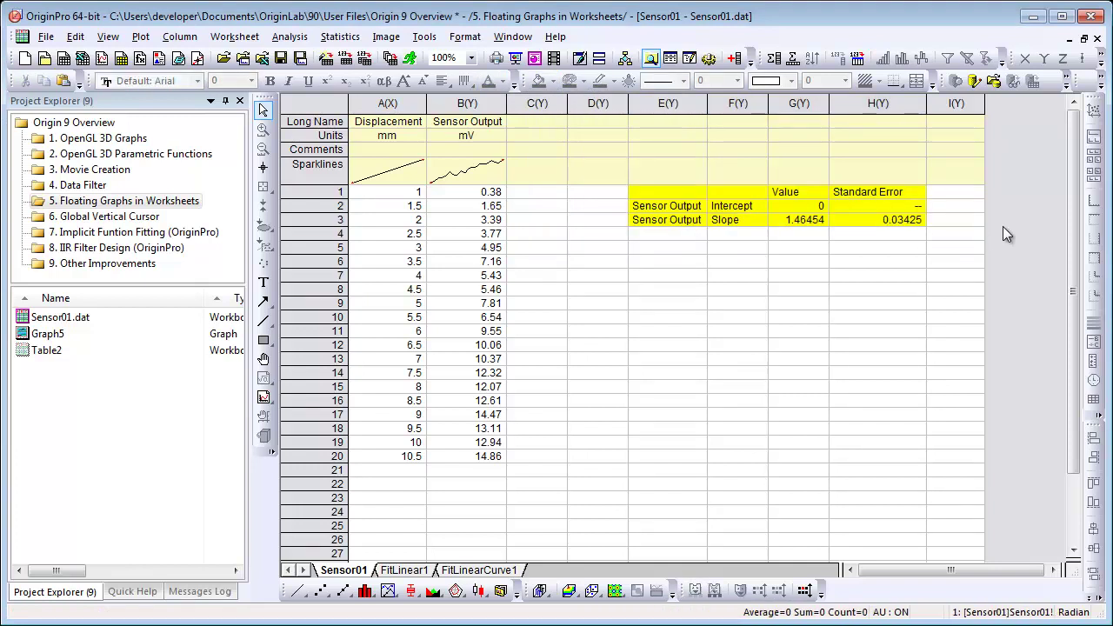
Embed Graph5 in the Sensor01 sheet, placed and enlarged below the yellow Parameters table.
right_click(1018, 269)
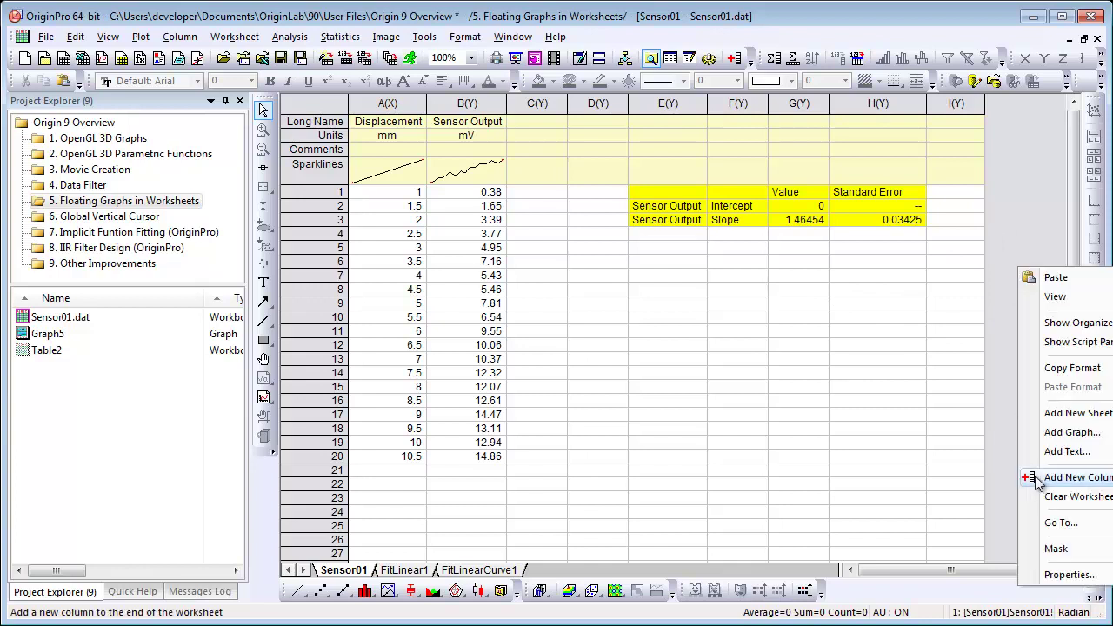
click(1054, 435)
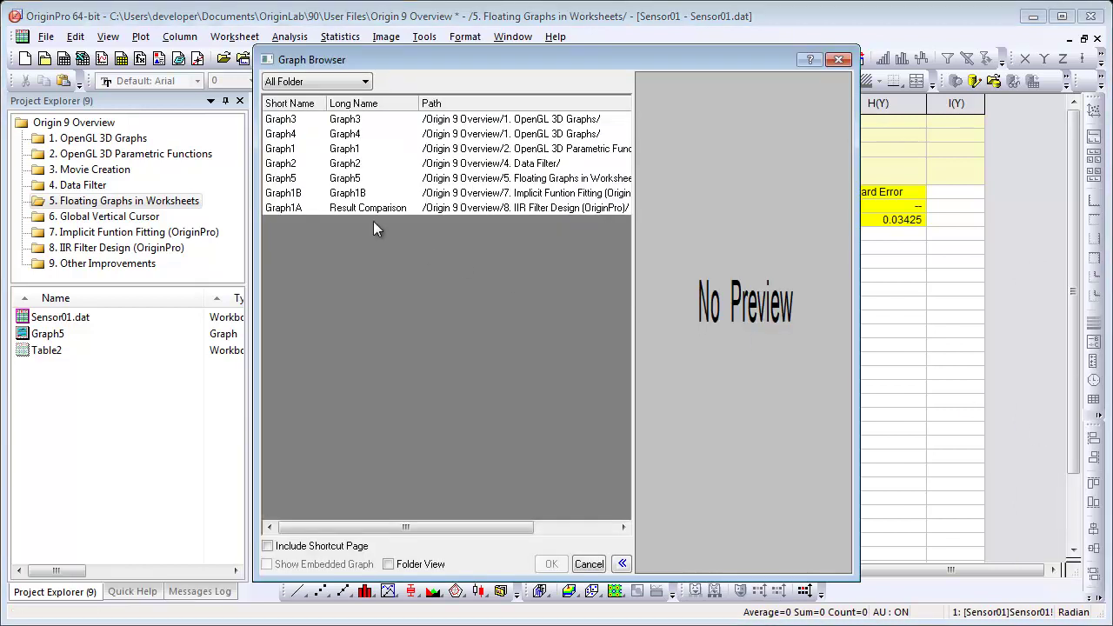
double_click(344, 179)
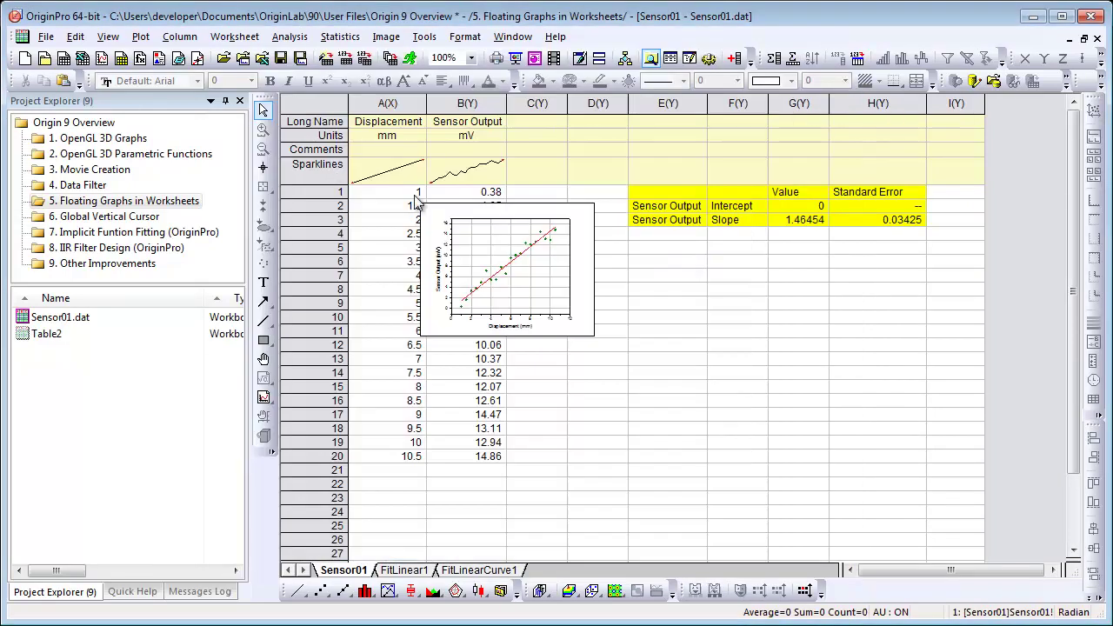
drag(540, 266, 767, 332)
drag(822, 403, 940, 489)
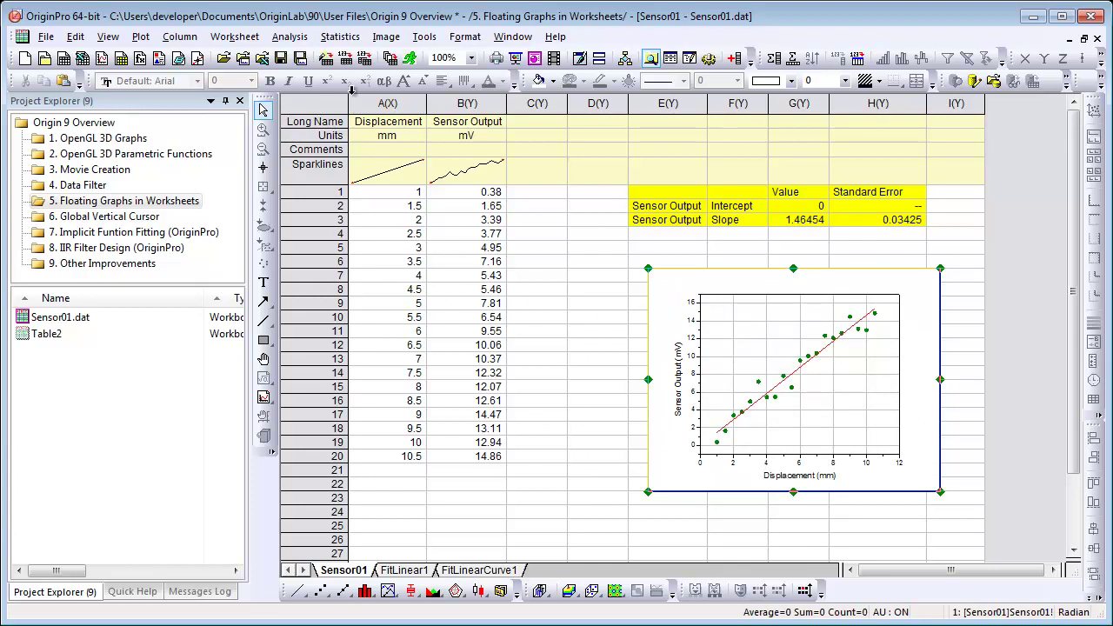
Import Sensor02.dat from Samples\Curve Fitting so the linked fit updates to slope 2.50729.
click(346, 61)
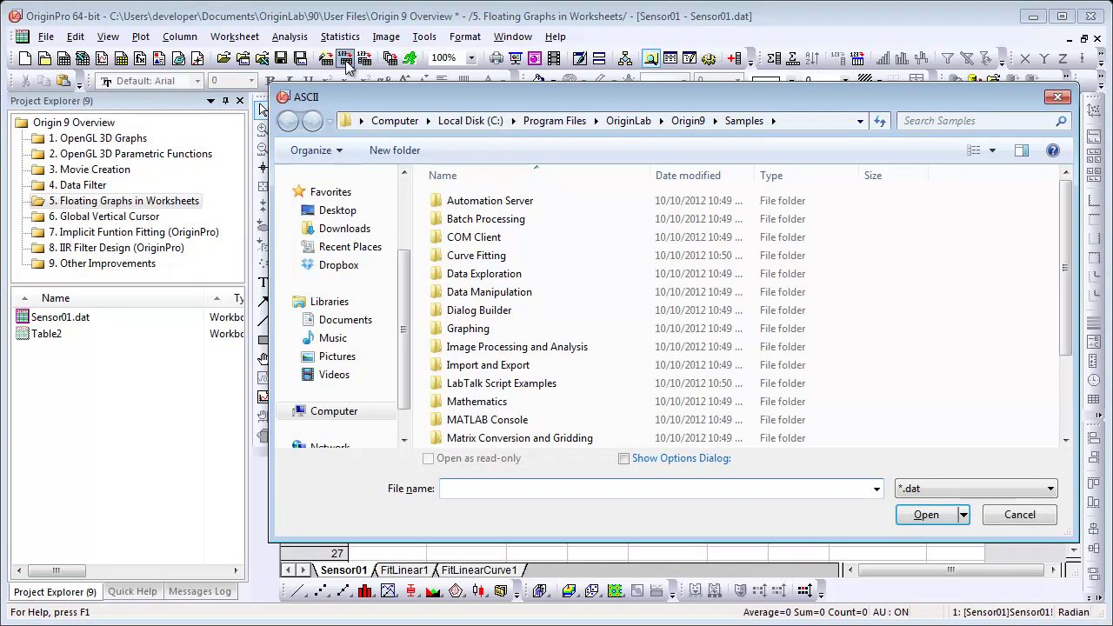
double_click(477, 262)
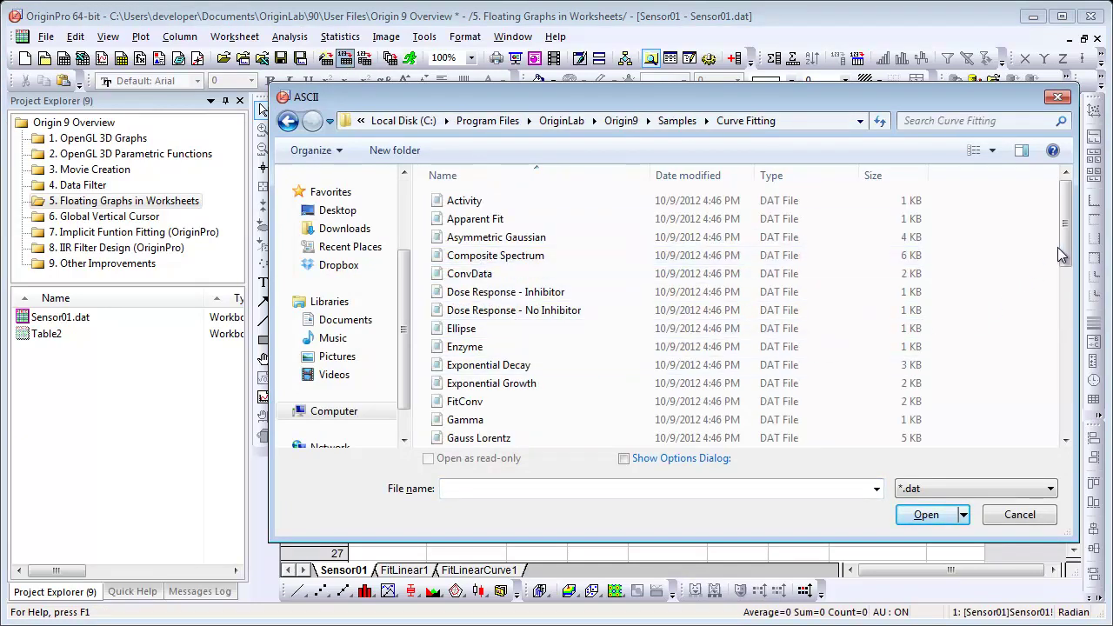
drag(1062, 249, 1062, 355)
double_click(492, 352)
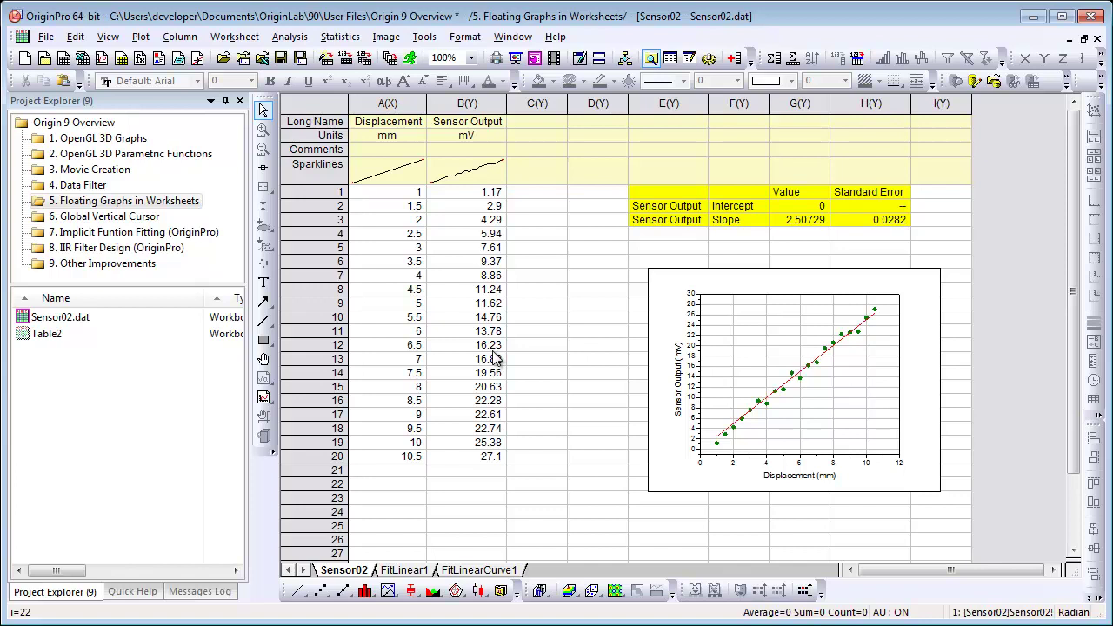
Look through the File > Export submenu options.
click(46, 40)
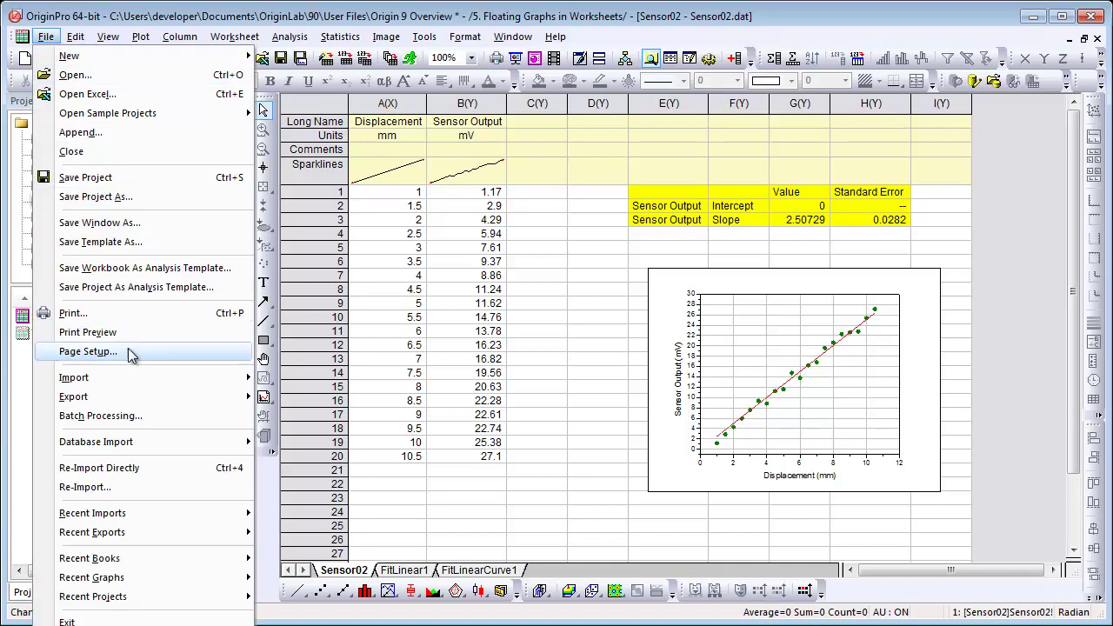
mouse_move(136, 399)
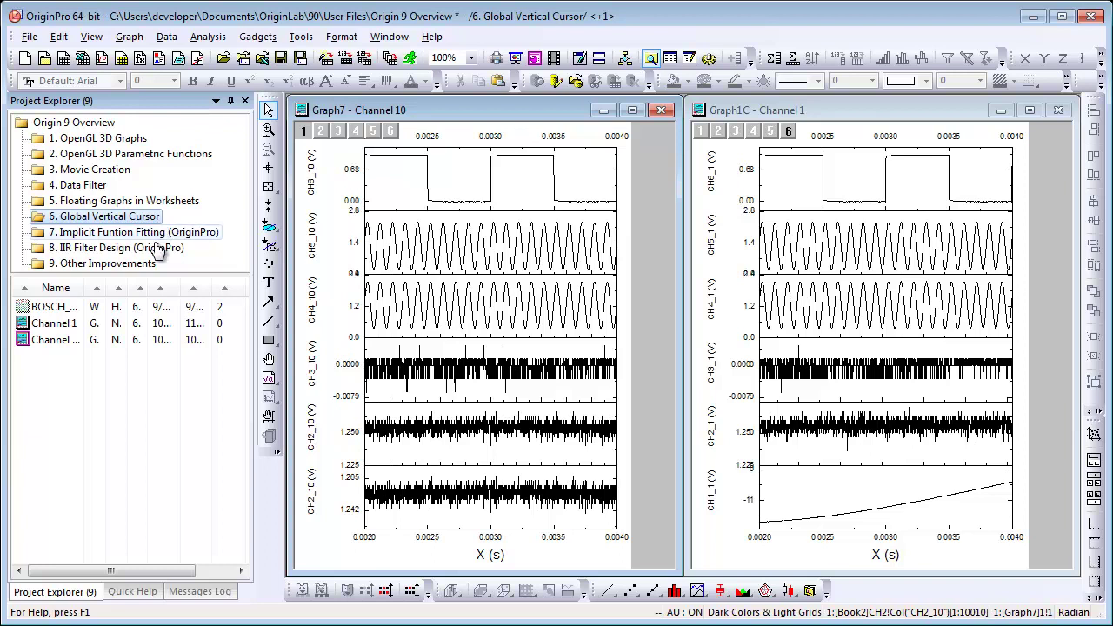
Open the BOSCH data workbook, view the CH6 channel, then hide Book2 instead of deleting it.
double_click(61, 309)
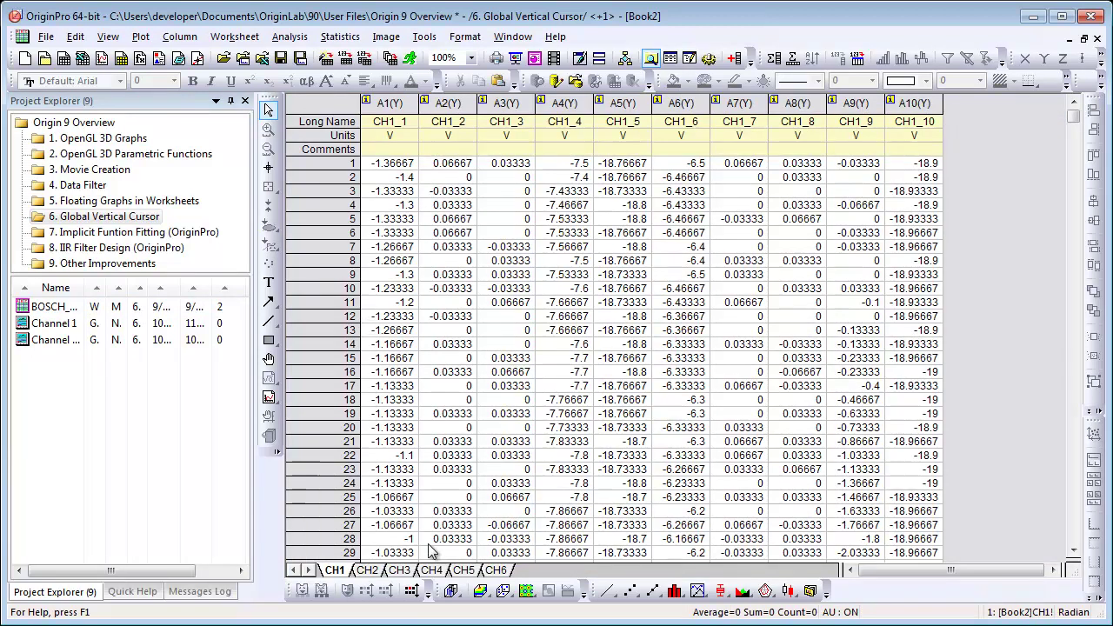
click(496, 571)
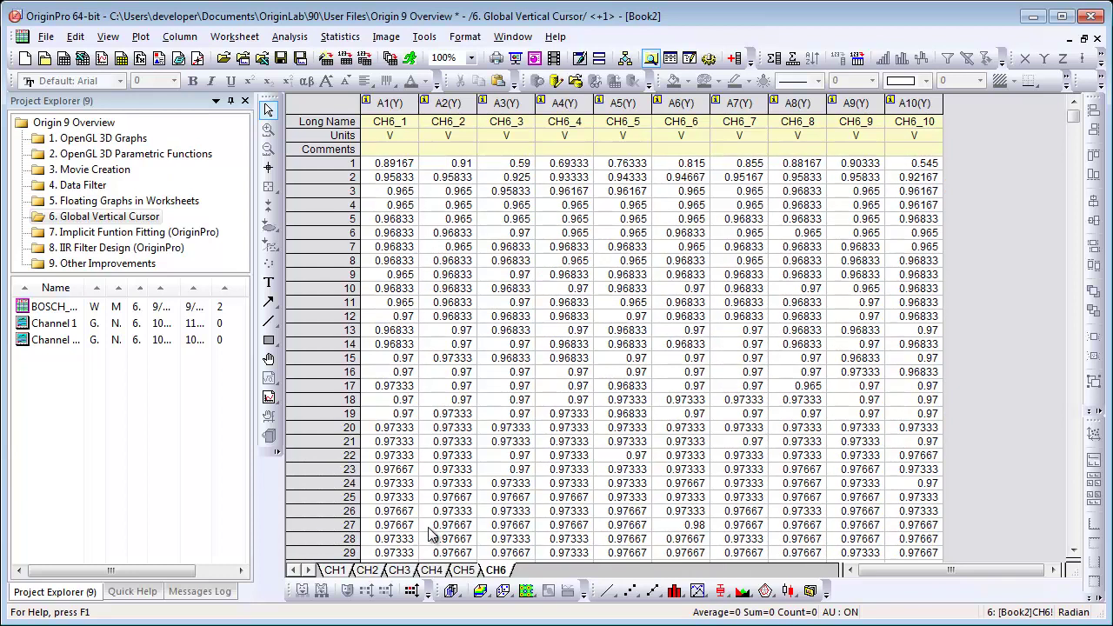
click(1097, 38)
click(554, 355)
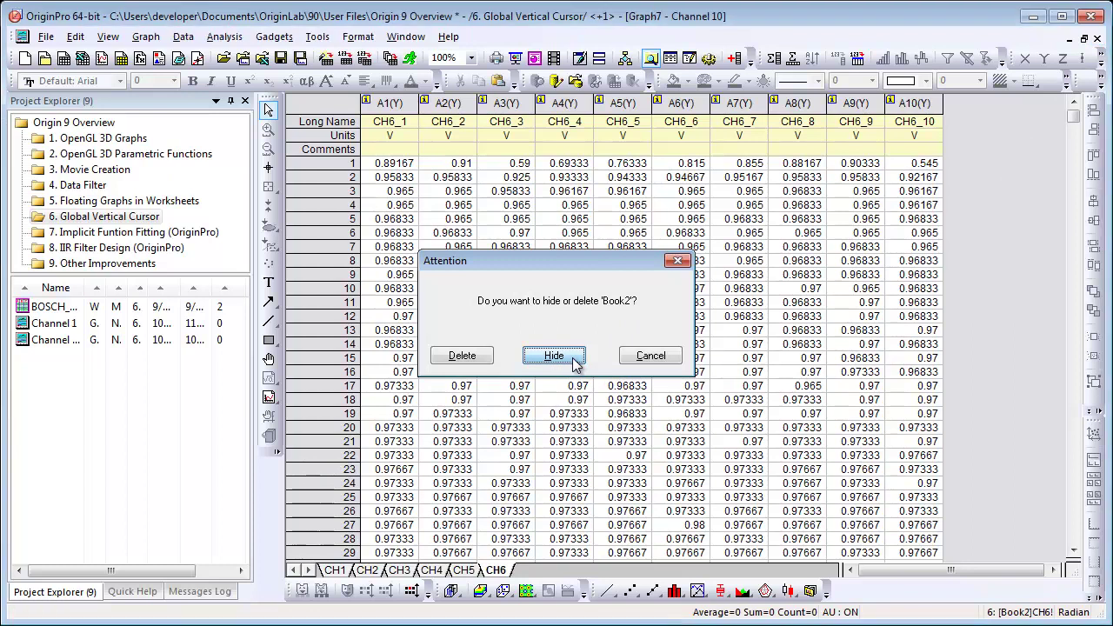
Open the Channel 1 graph and tile it vertically beside Graph7.
double_click(66, 323)
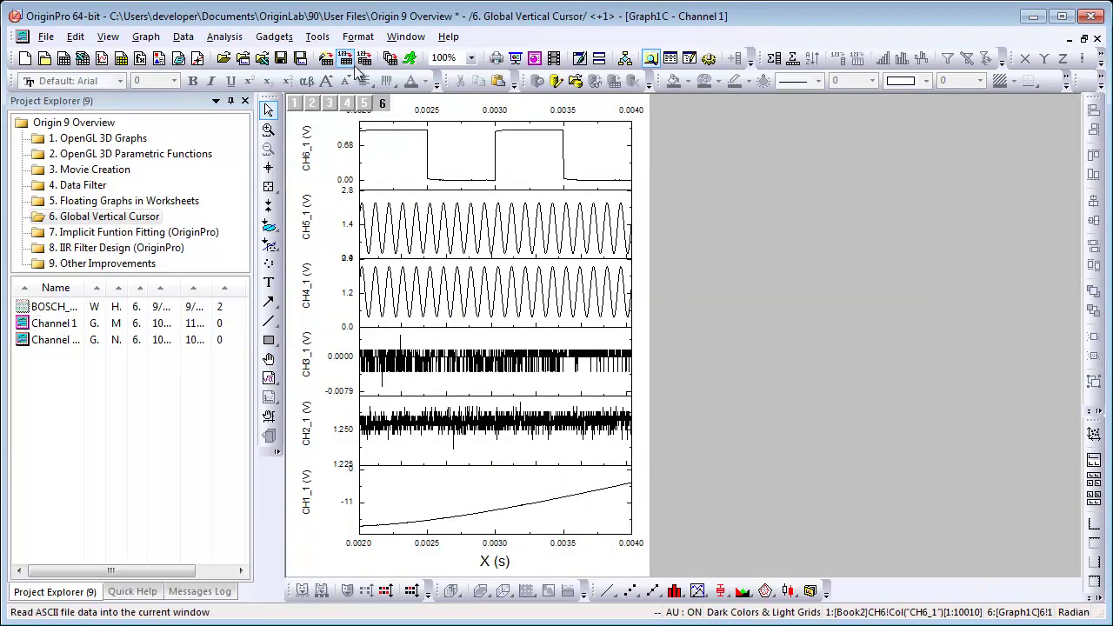
click(406, 37)
click(429, 96)
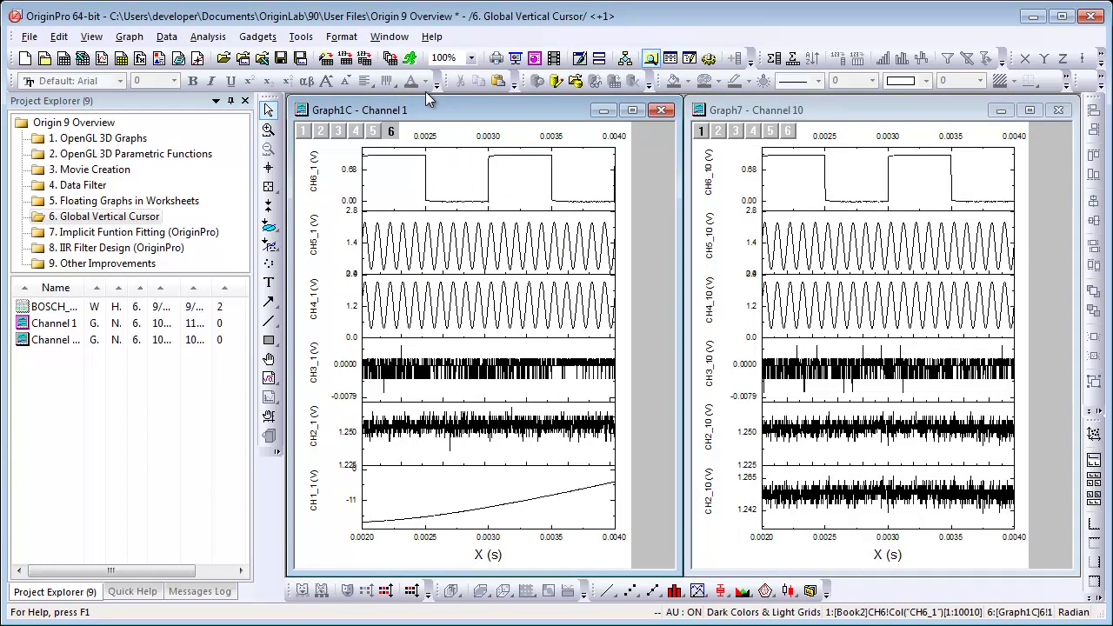
Add a Vertical Cursor to Graph1C and move it to about X = 0.00242.
click(257, 36)
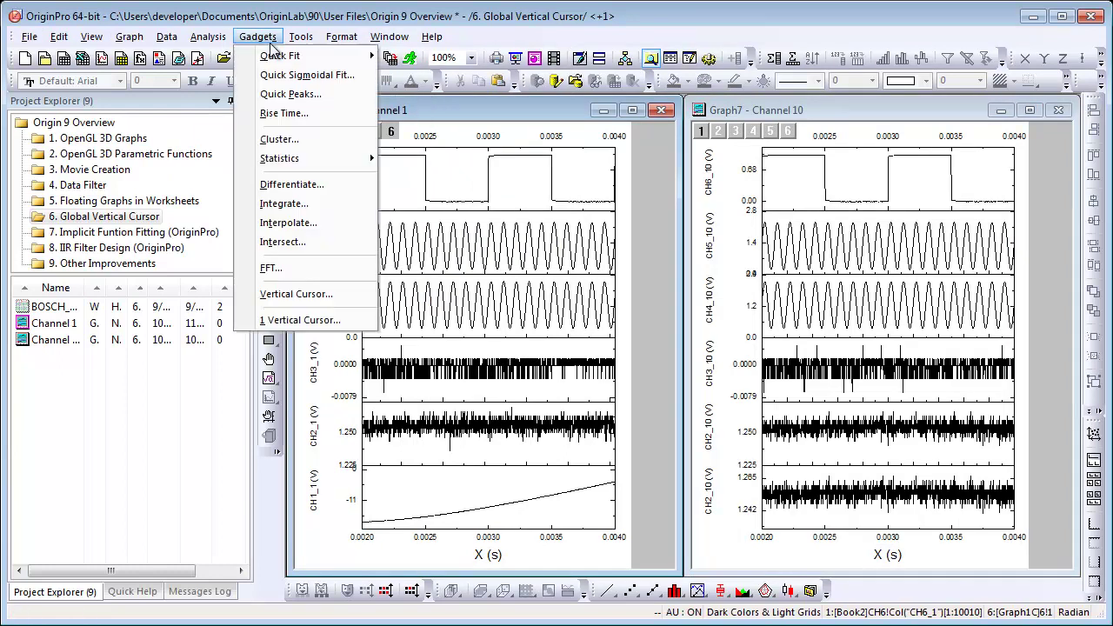
click(306, 295)
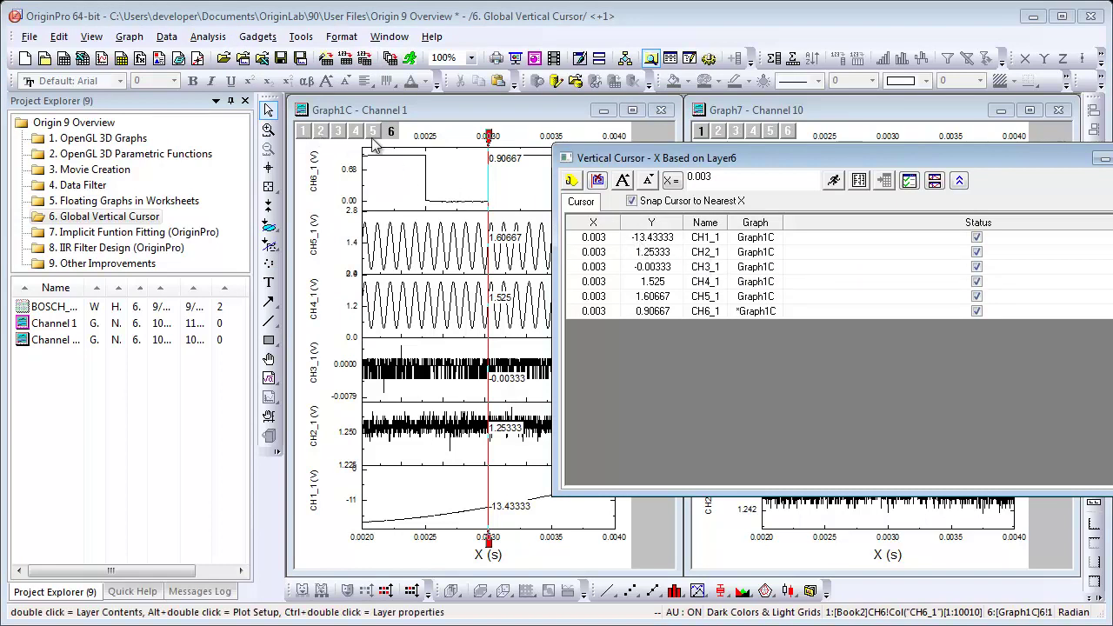
drag(489, 137, 415, 135)
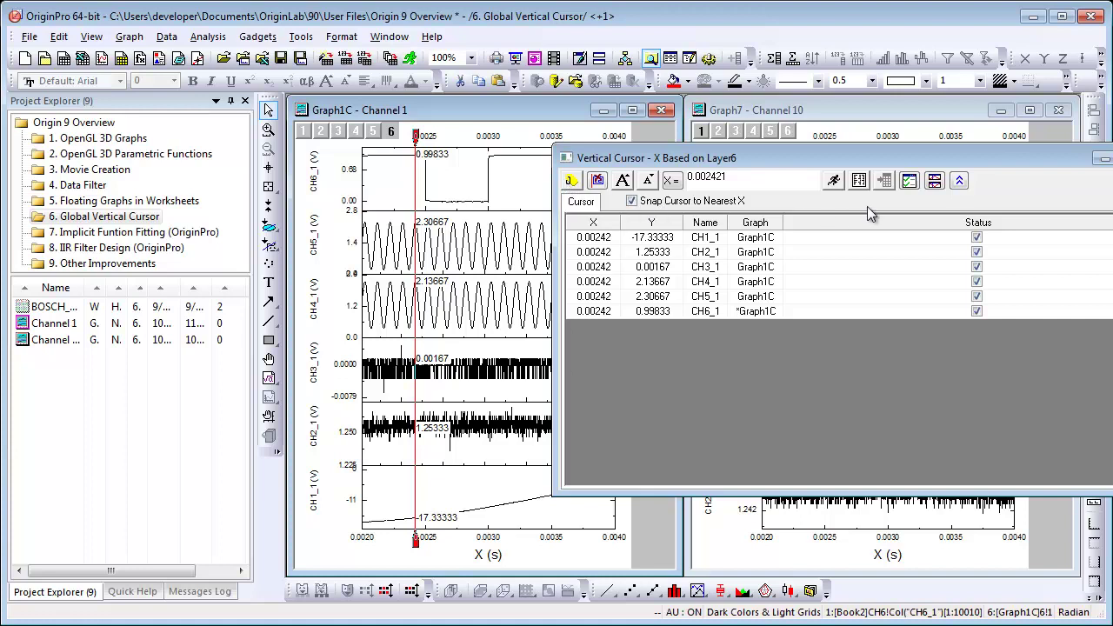
Link Graph7 to the vertical cursor alongside Graph1C.
click(934, 181)
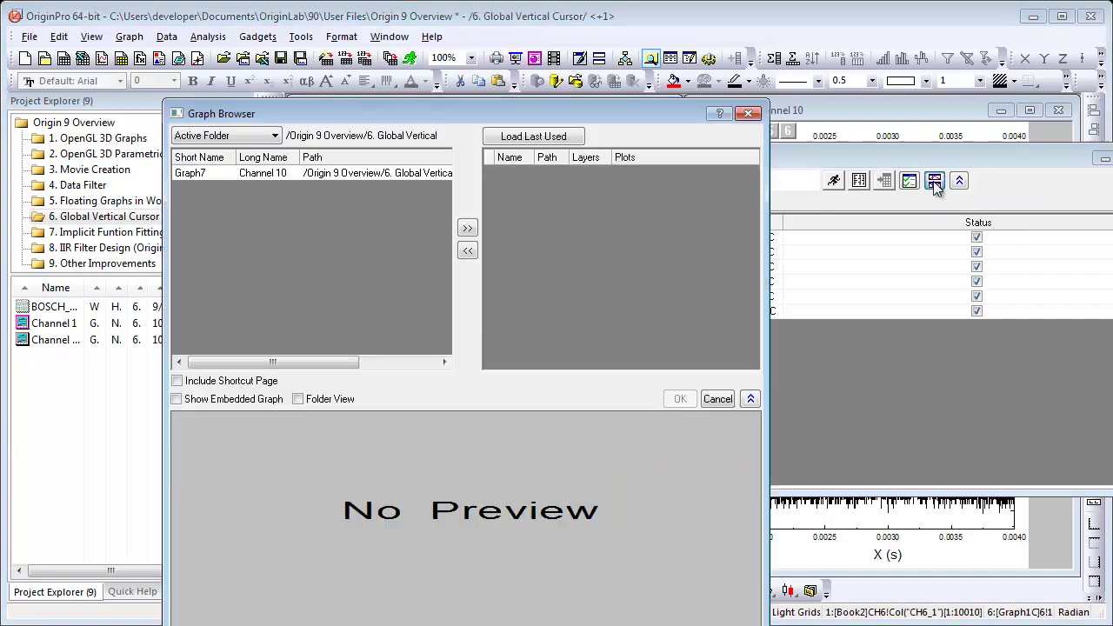
click(367, 172)
click(466, 228)
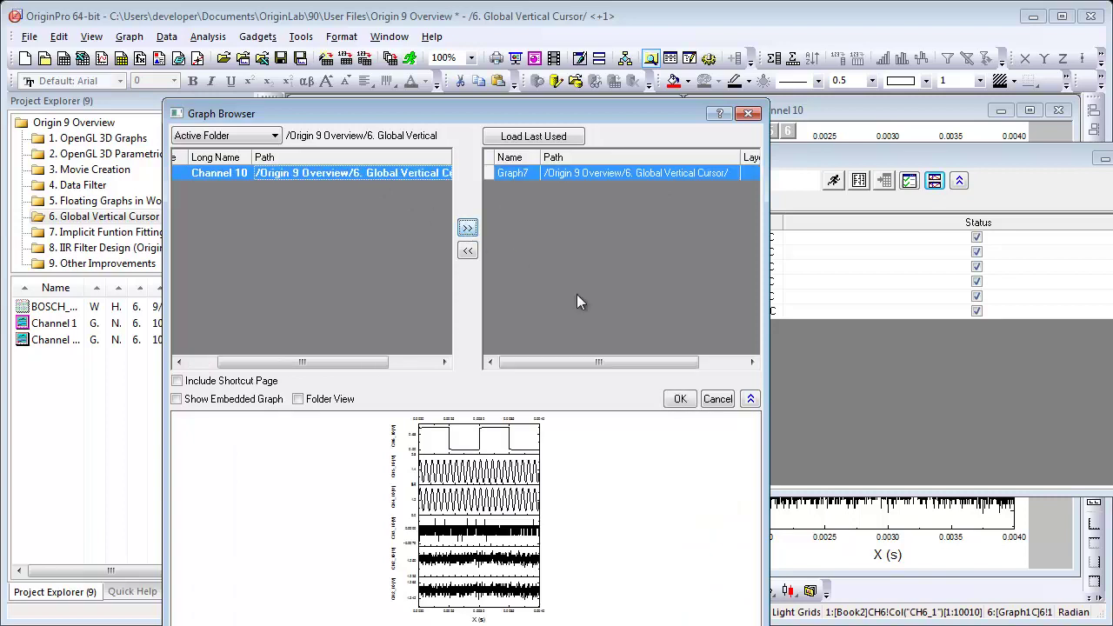
click(671, 397)
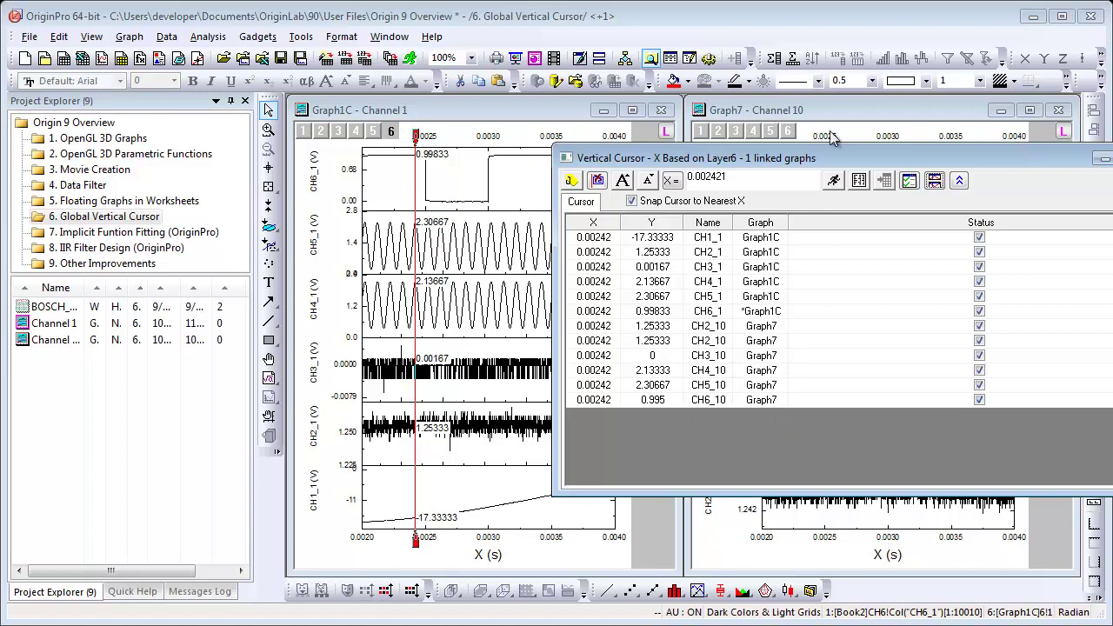
Add value tags at X = 0.002425 on both graphs and close the cursor readout.
drag(836, 162, 733, 193)
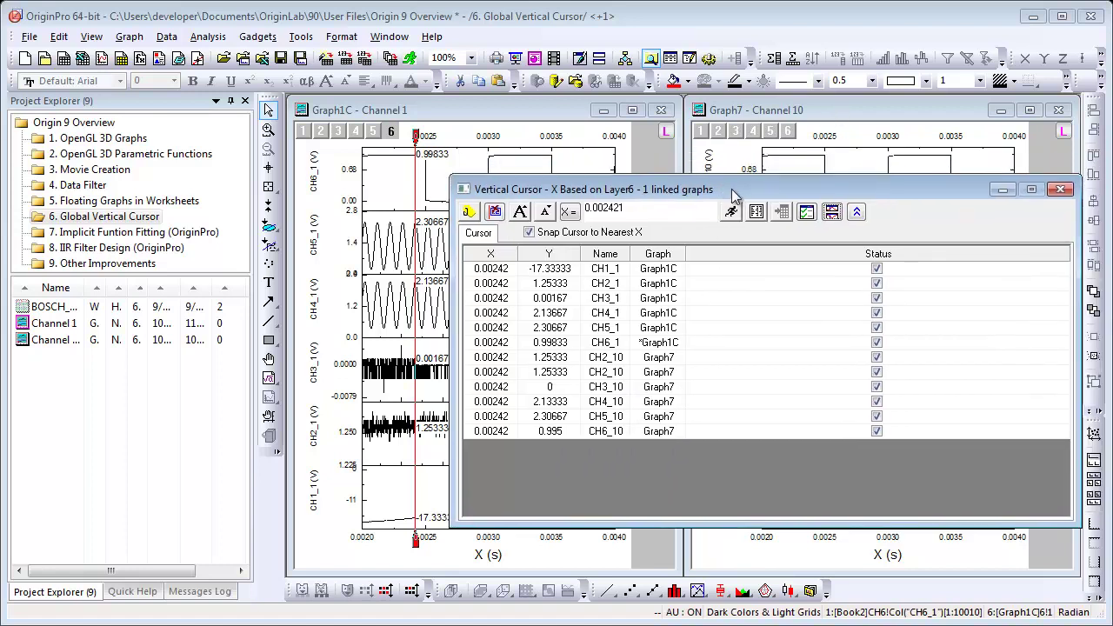
click(466, 215)
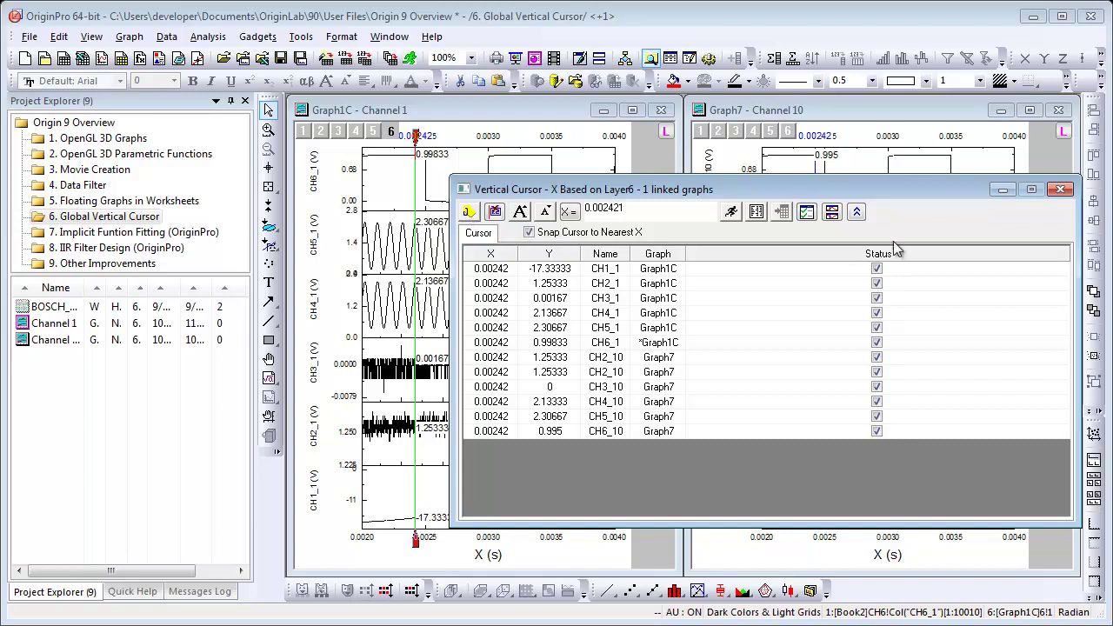
click(1060, 189)
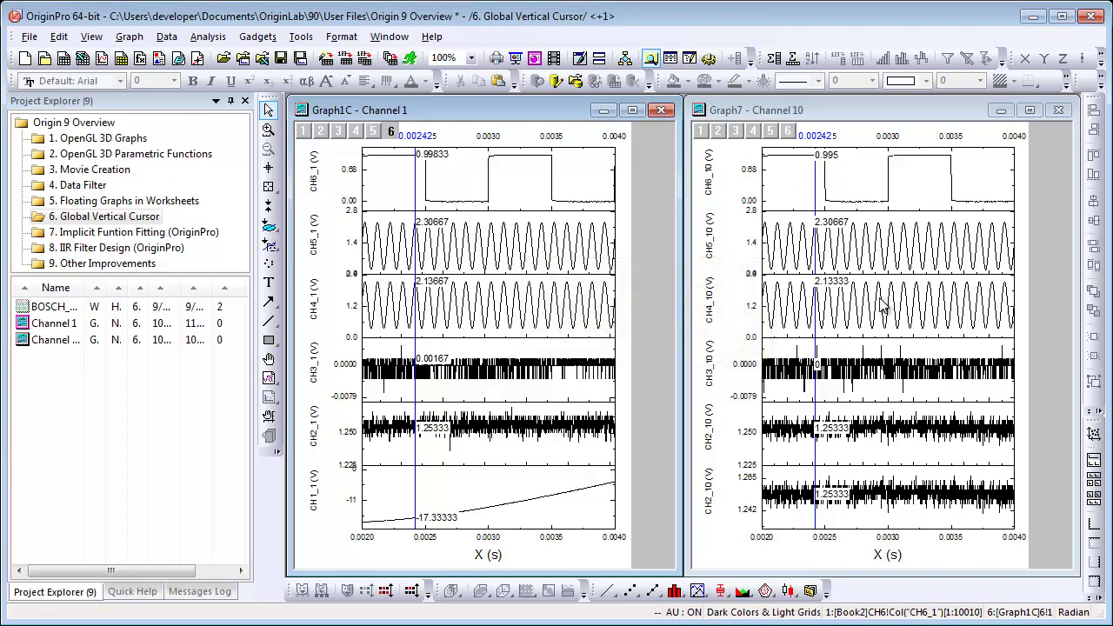
Switch to the implicit ellipse fitting example and open Graph1B's fit options menu.
click(212, 246)
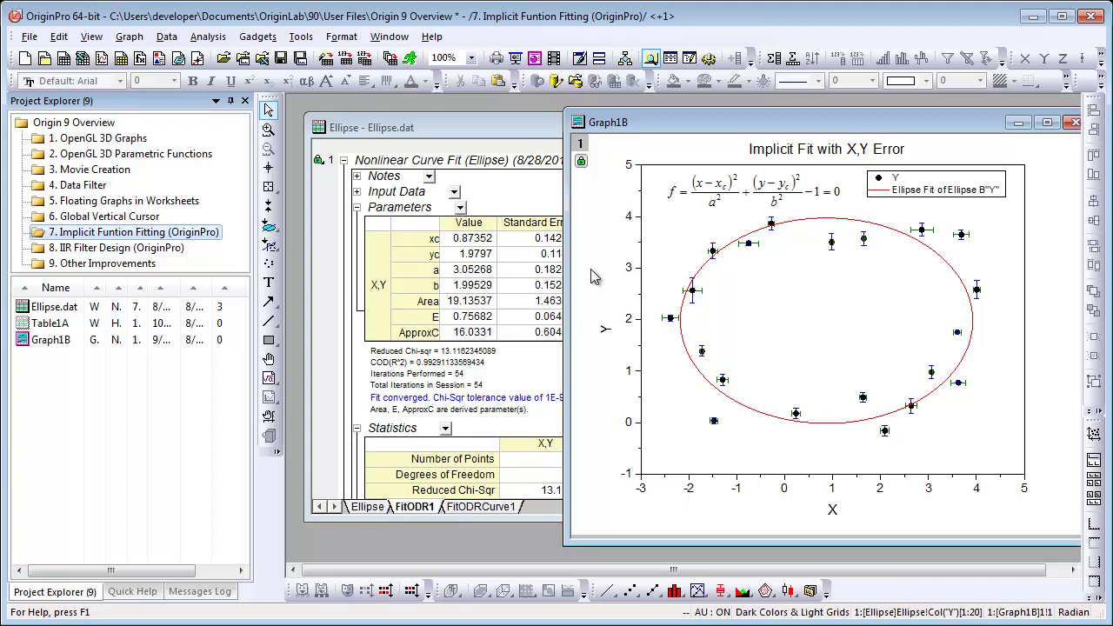
click(582, 166)
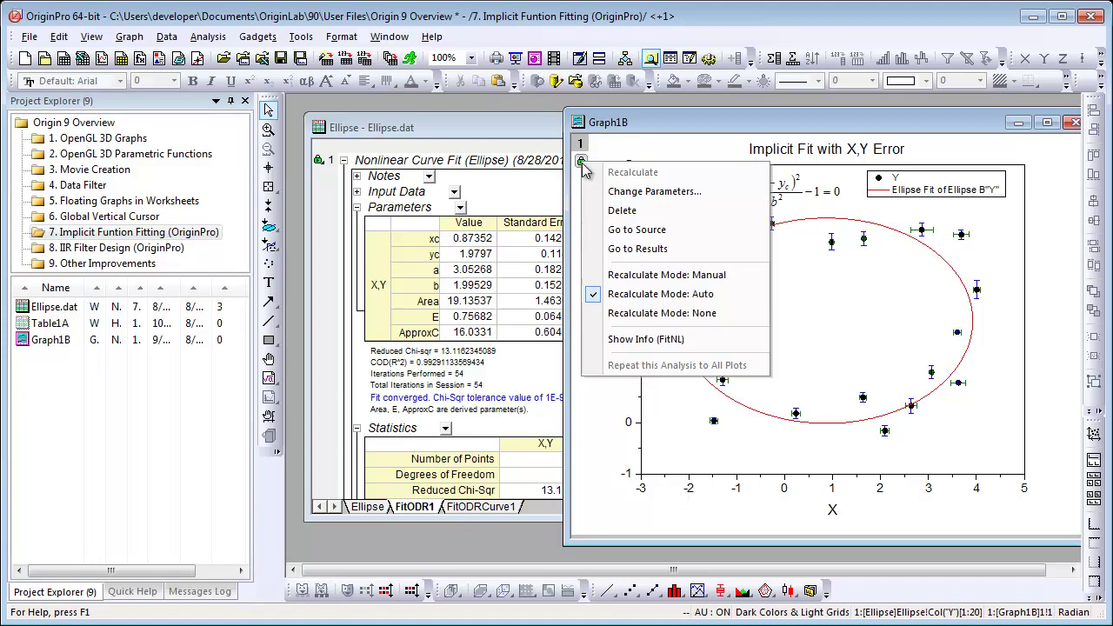
Reopen the ellipse fit's parameters to preview its formula and weighted X/Y data selection.
click(645, 195)
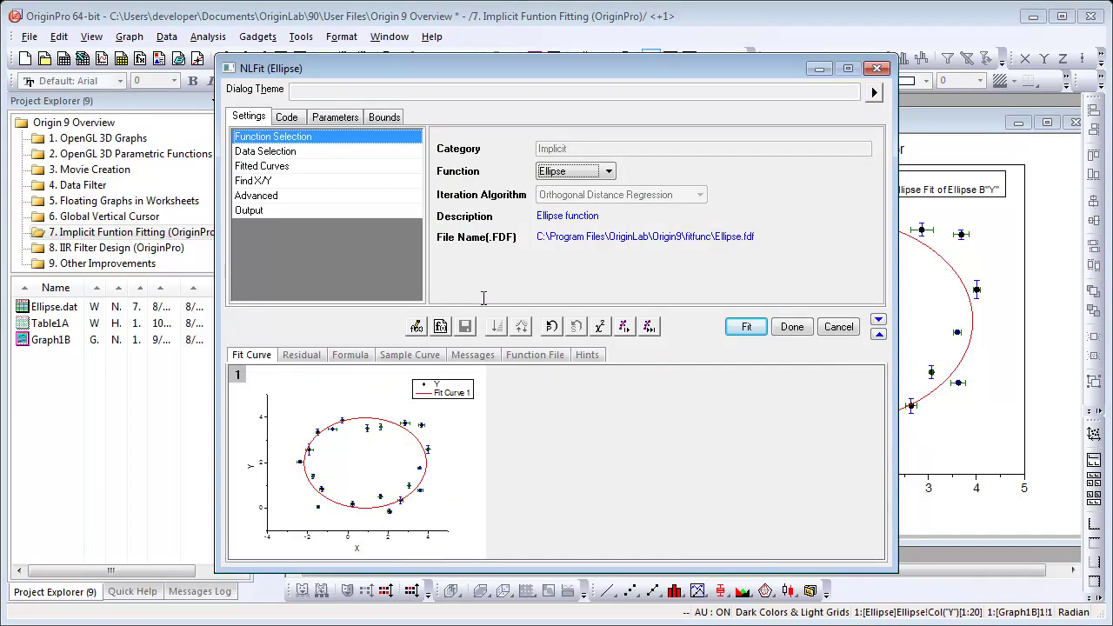
click(357, 359)
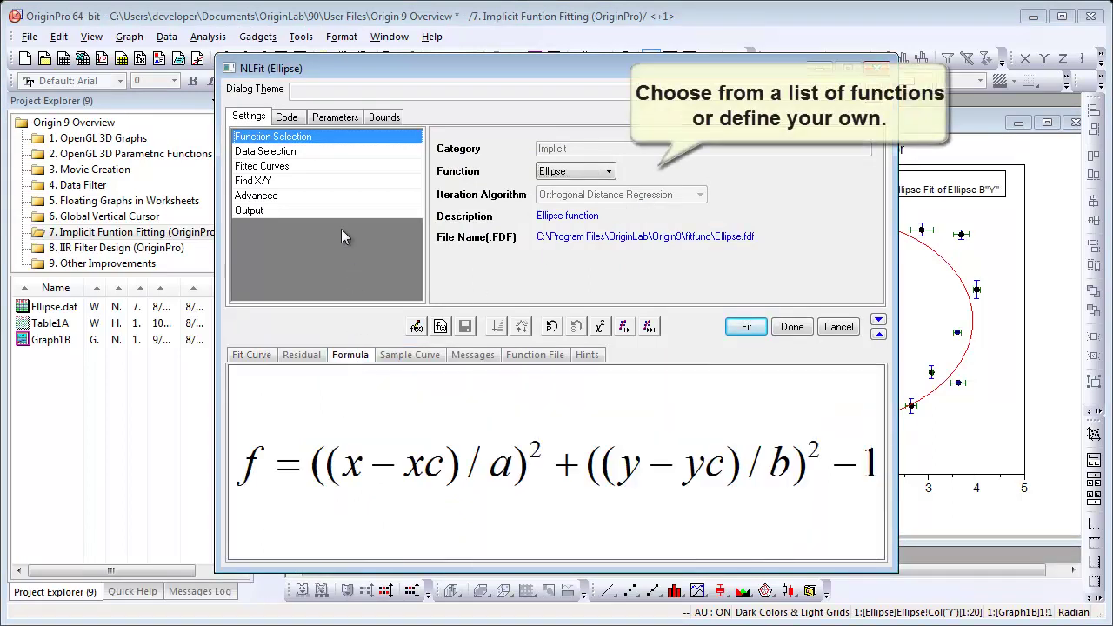
click(319, 151)
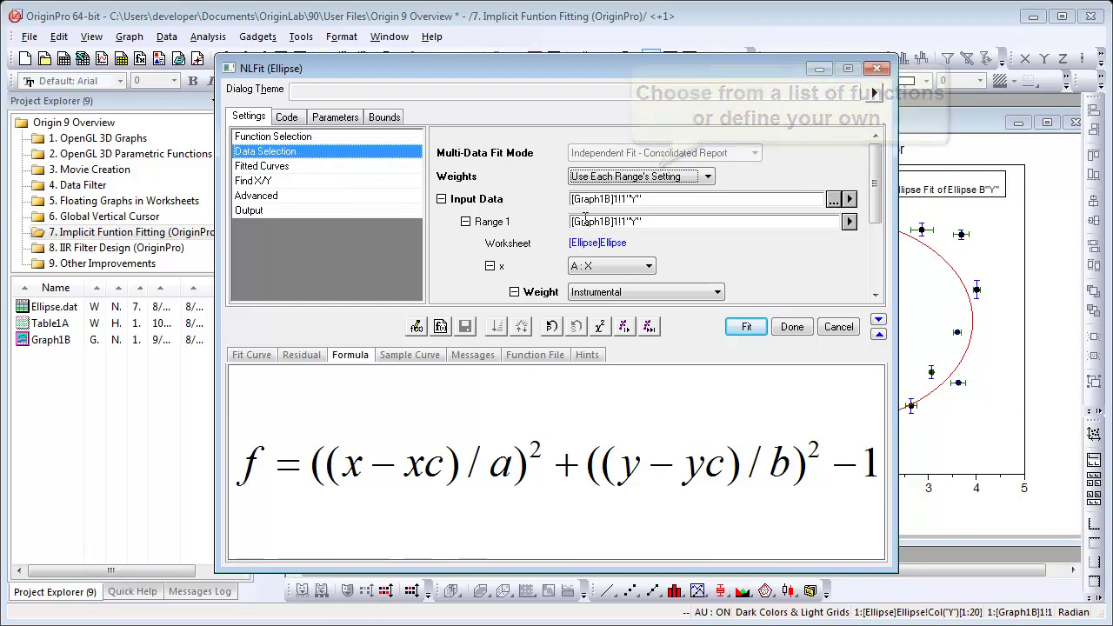
click(875, 298)
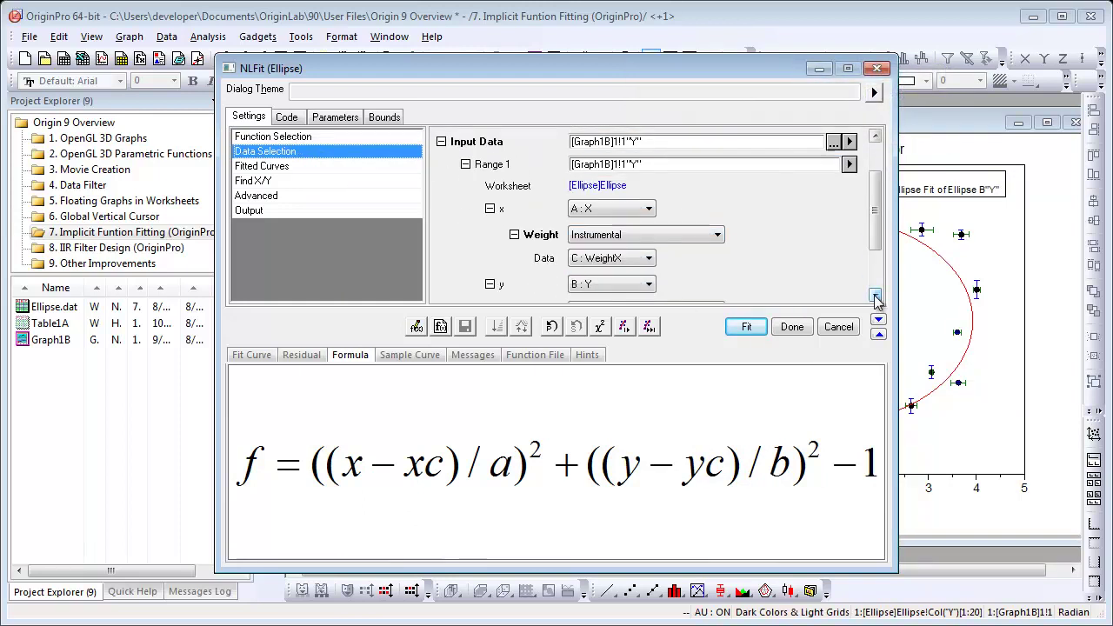
click(875, 298)
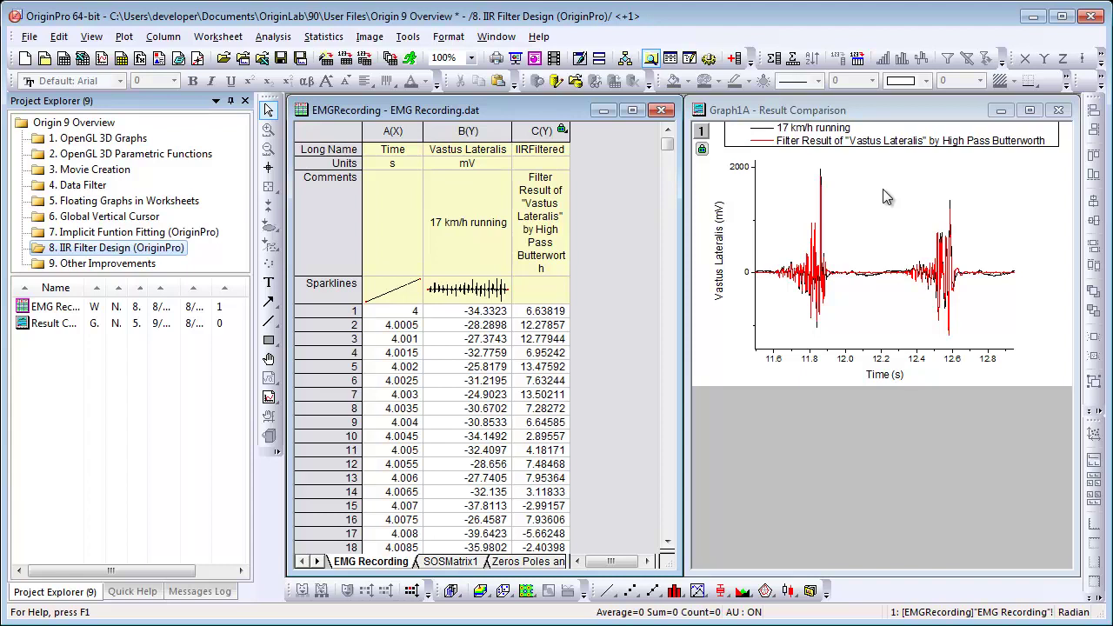
Open Graph1A's IIR filter options menu, showing recalculate mode set to Manual.
click(702, 151)
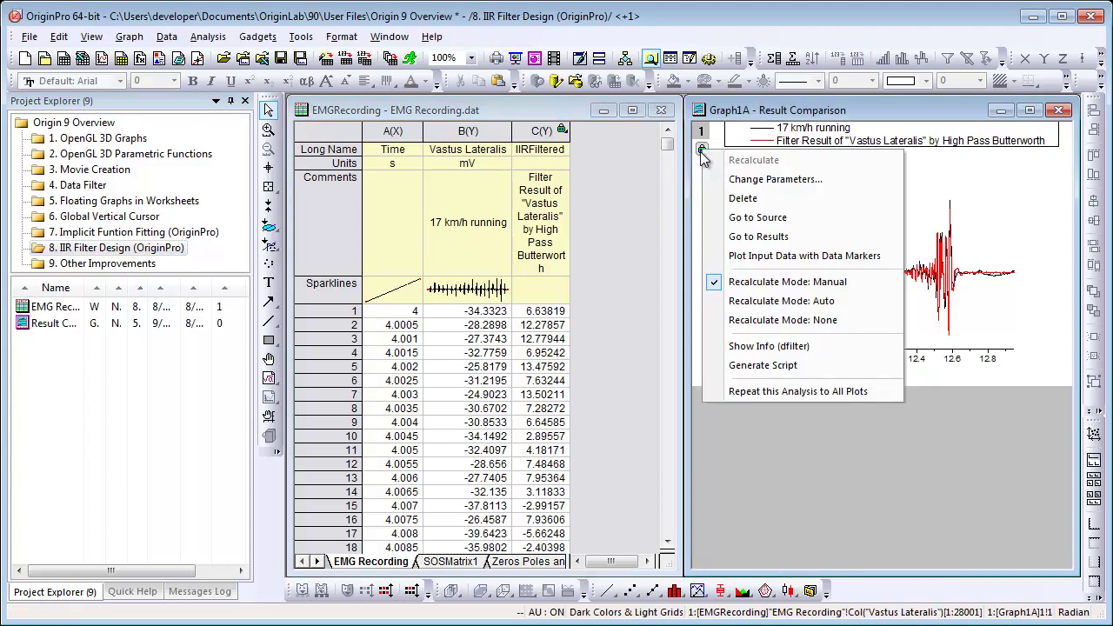
Review the 6th-order Butterworth high-pass filter: magnitude, impulse response, filtered signal and design methods.
click(725, 181)
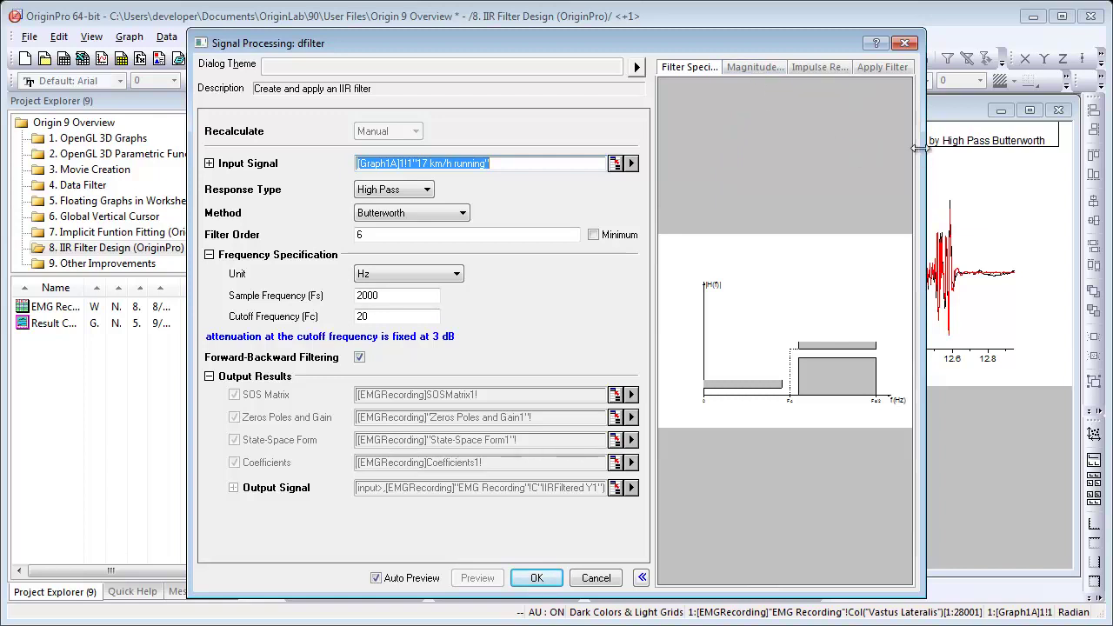
drag(924, 154, 1046, 154)
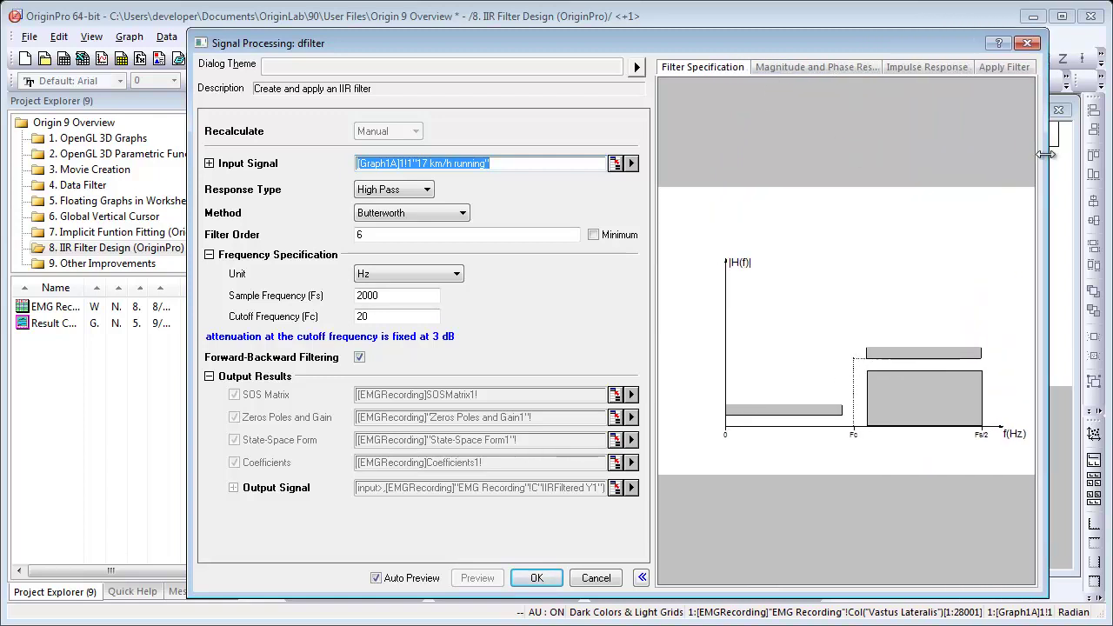
click(800, 69)
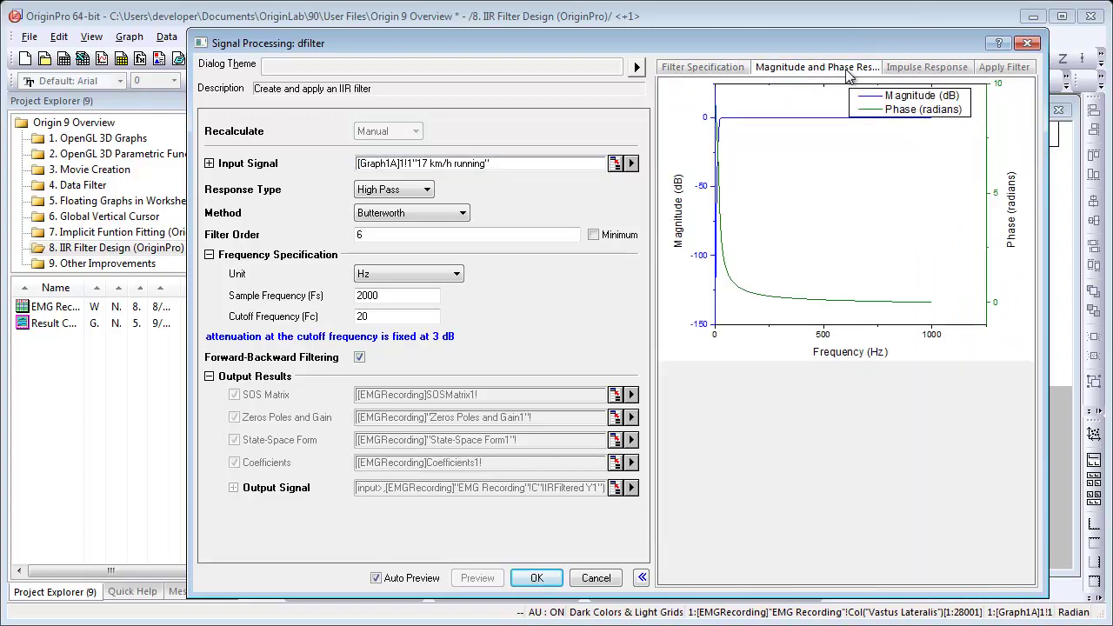
click(902, 73)
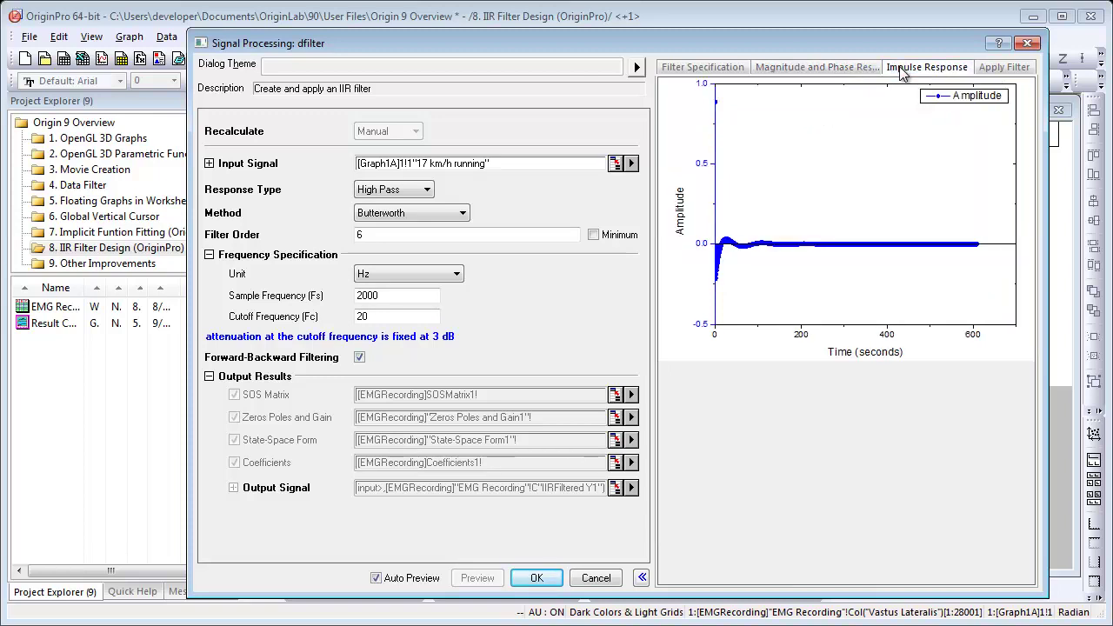
click(991, 71)
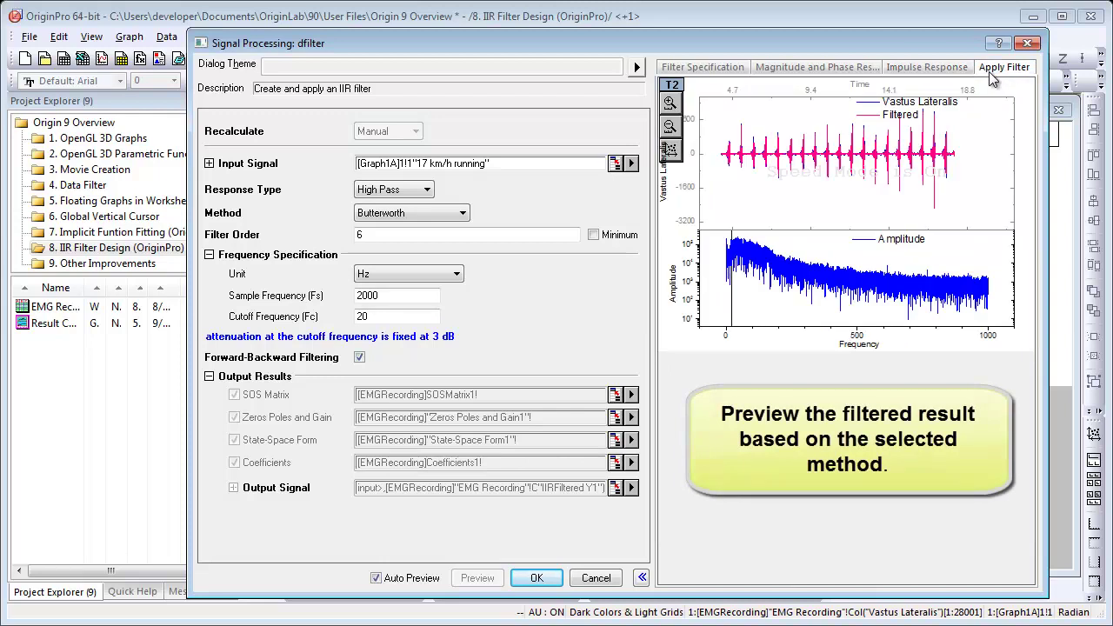
click(463, 213)
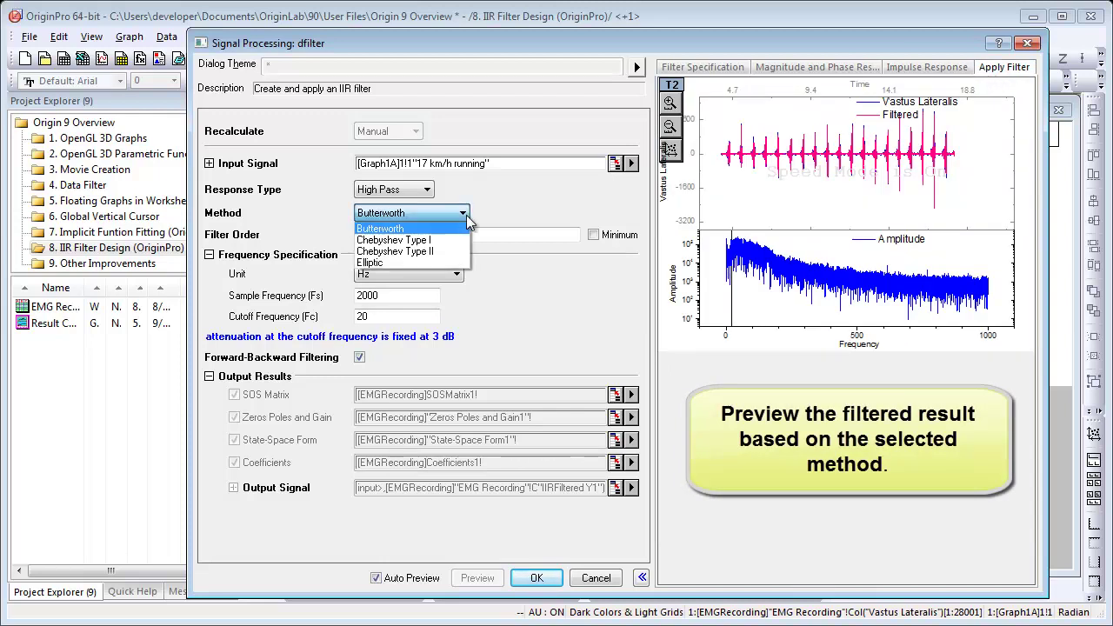